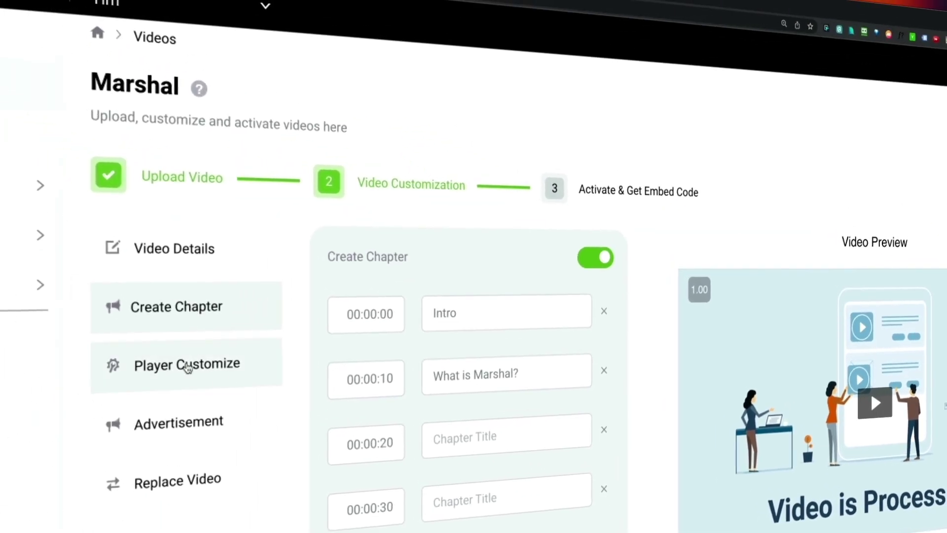
# - Open the Marshal video's Player Customize settings, dismiss the colour picker and scroll down to Controls
pyautogui.click(162, 377)
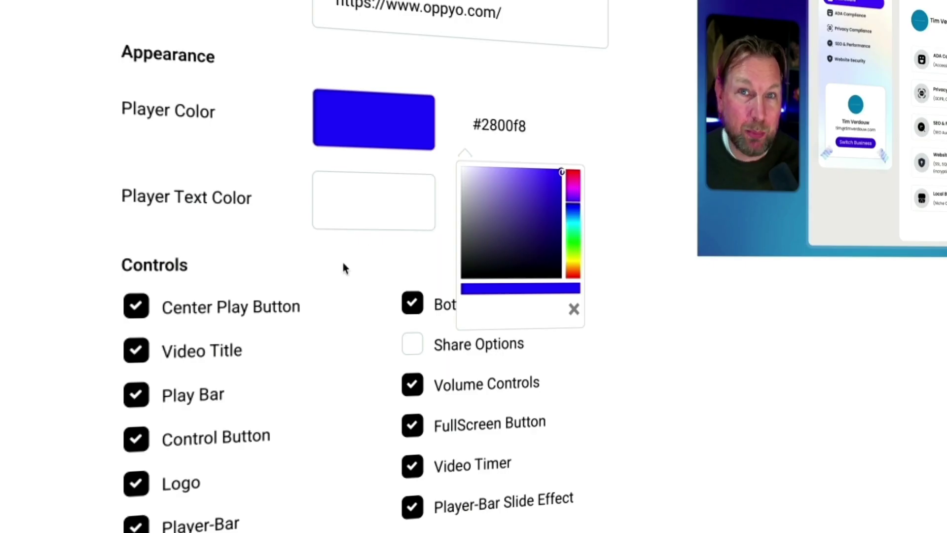
pyautogui.click(343, 268)
pyautogui.scroll(-3, 342, 269)
pyautogui.scroll(-3, 342, 268)
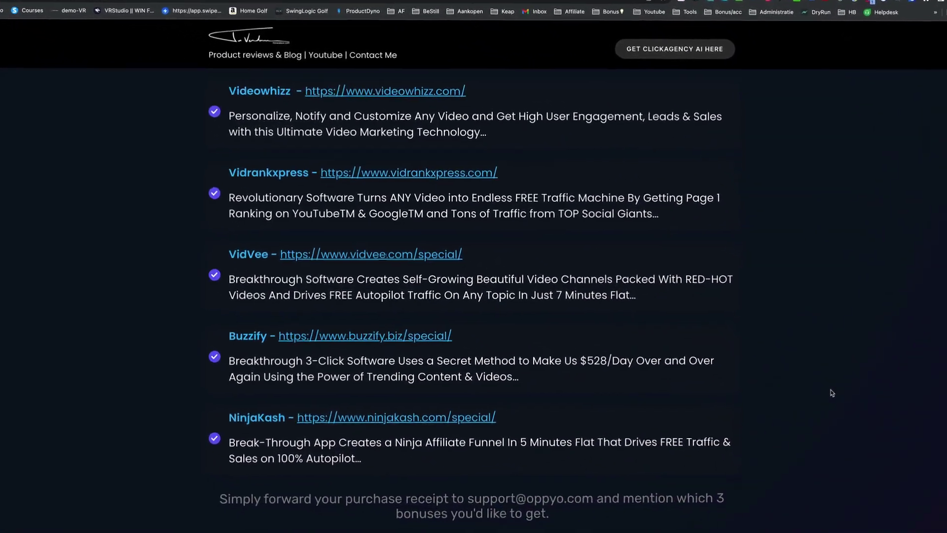
pyautogui.scroll(-2, 832, 394)
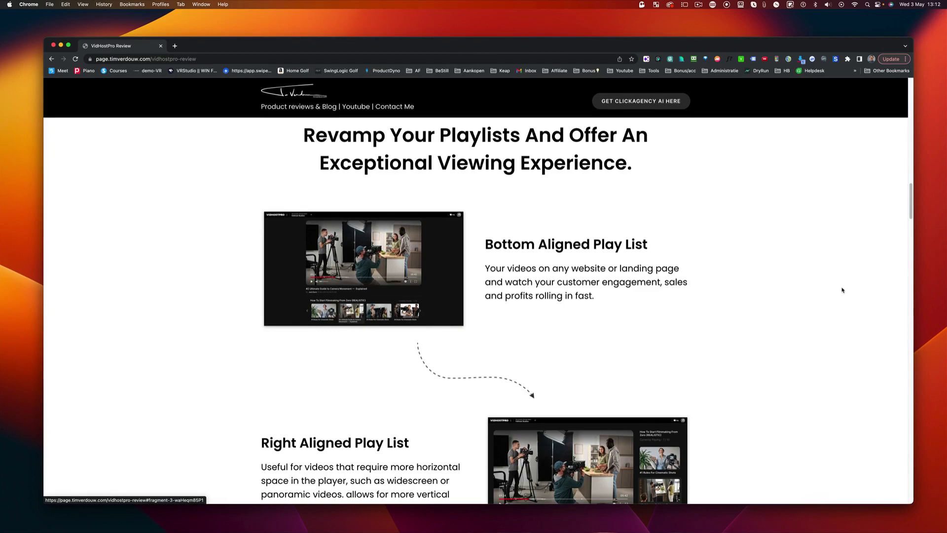
# - Scroll the review page down through its bonus and Play List sections
pyautogui.scroll(-3, 843, 287)
pyautogui.scroll(-3, 850, 289)
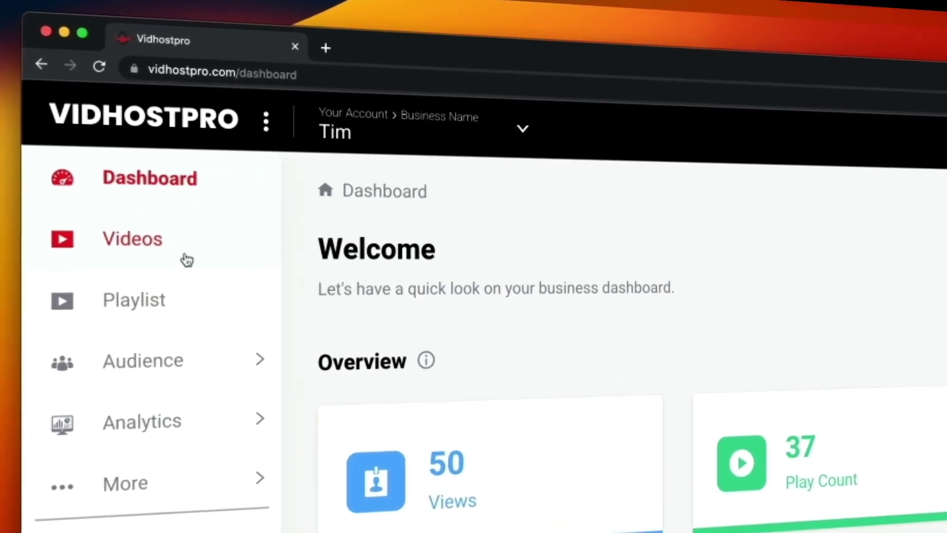
# - Reveal the More sections, visit MyDrive, then go to the Videos list
pyautogui.click(157, 481)
pyautogui.click(180, 127)
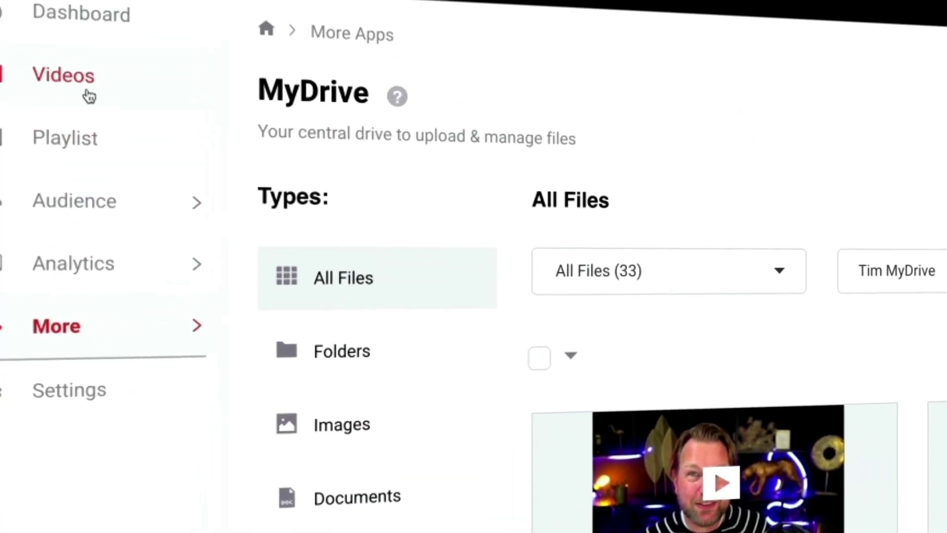
pyautogui.click(89, 96)
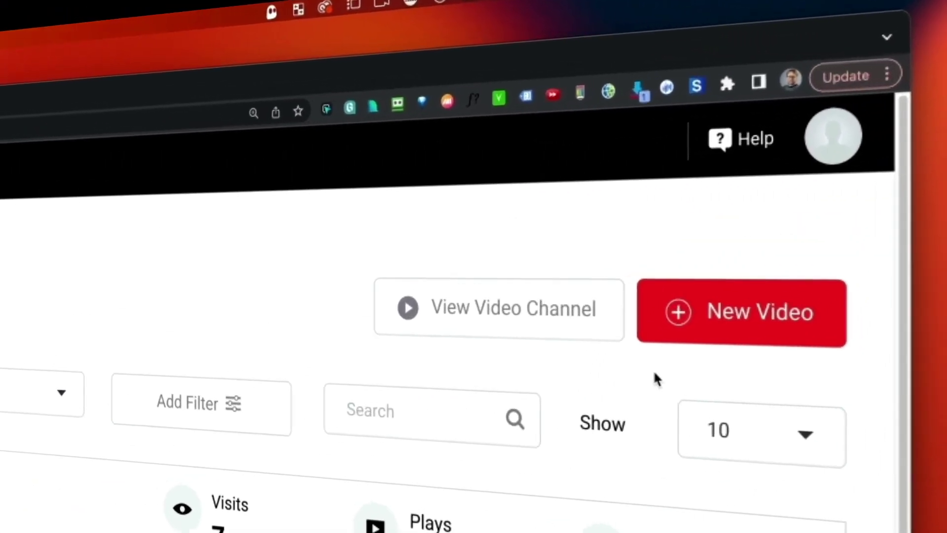
# - Upload Marshal.mp4 from Downloads and continue to its Customize step once it reaches 100%
pyautogui.click(698, 338)
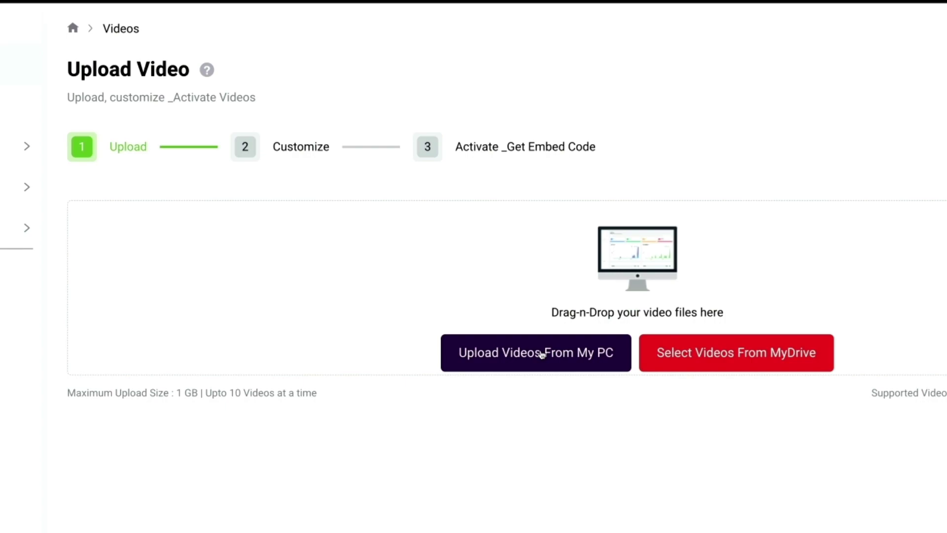
pyautogui.click(542, 353)
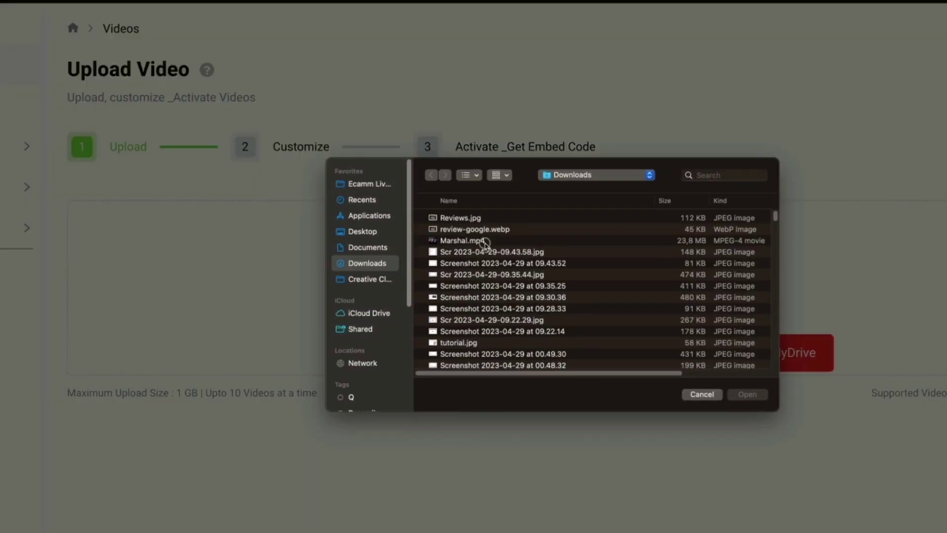
pyautogui.click(485, 242)
pyautogui.click(746, 394)
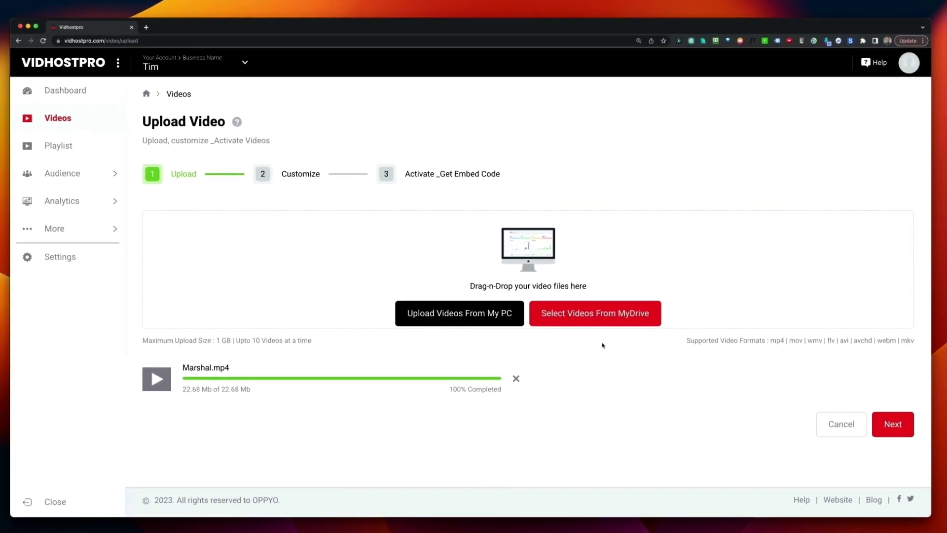
pyautogui.click(893, 425)
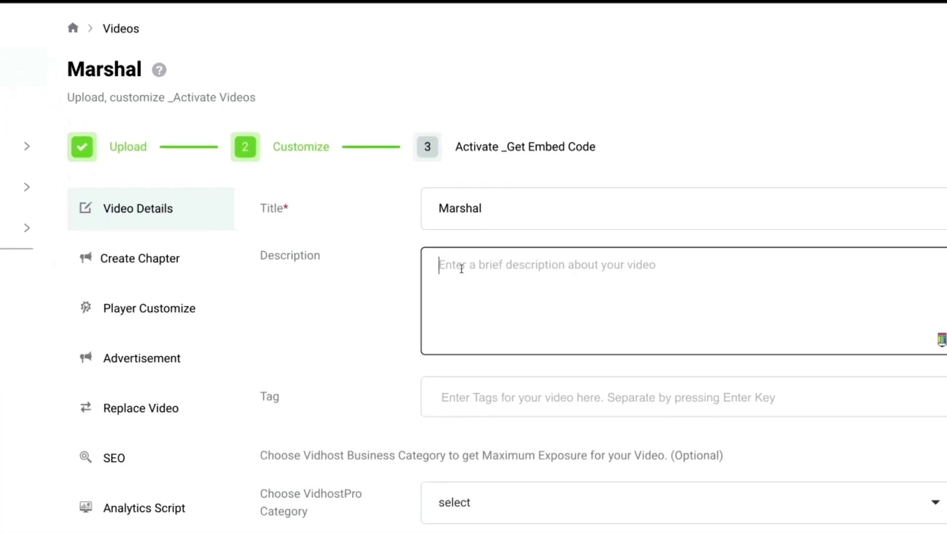
# - Give Marshal the description 'Description', the tag Marshal and the Internet marketing category
pyautogui.click(460, 269)
pyautogui.write('Description')
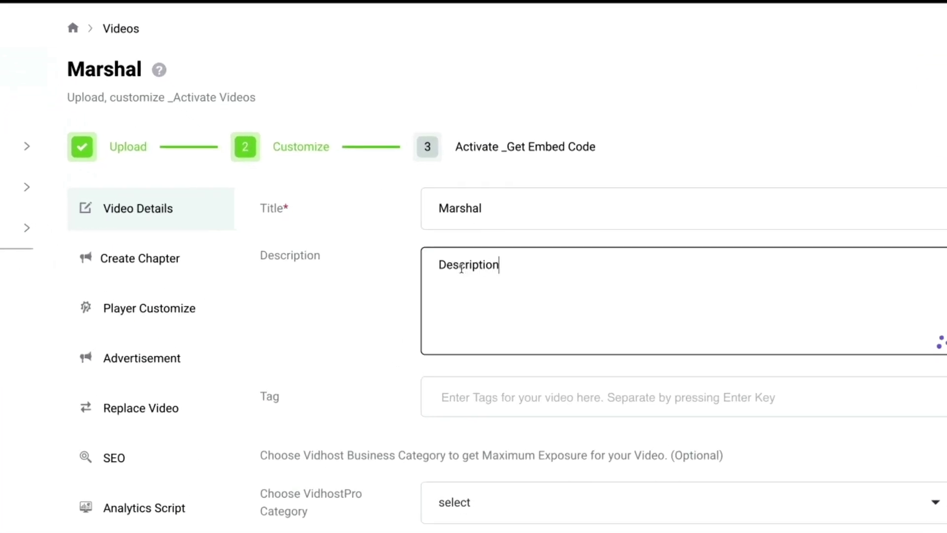
pyautogui.click(478, 396)
pyautogui.write('Mar')
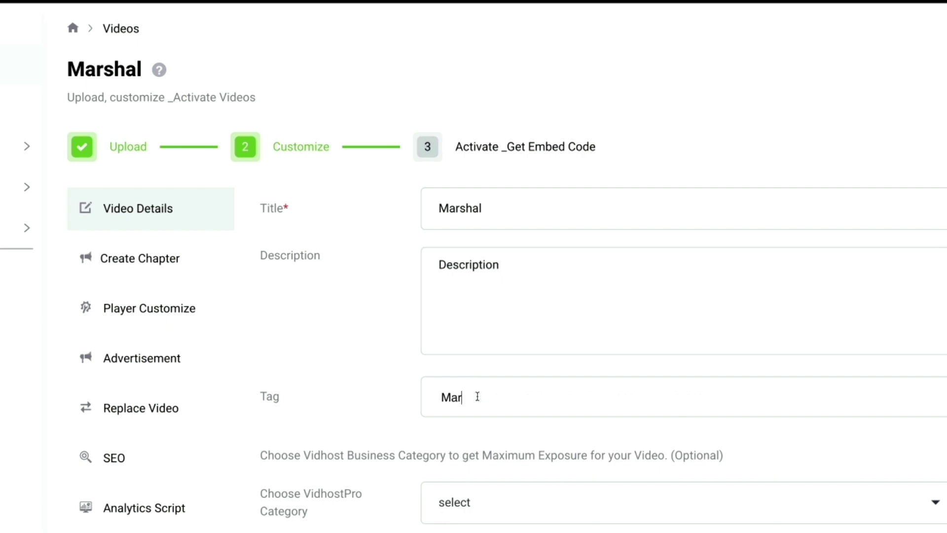
pyautogui.write('shal')
pyautogui.press('Return')
pyautogui.scroll(-1, 501, 459)
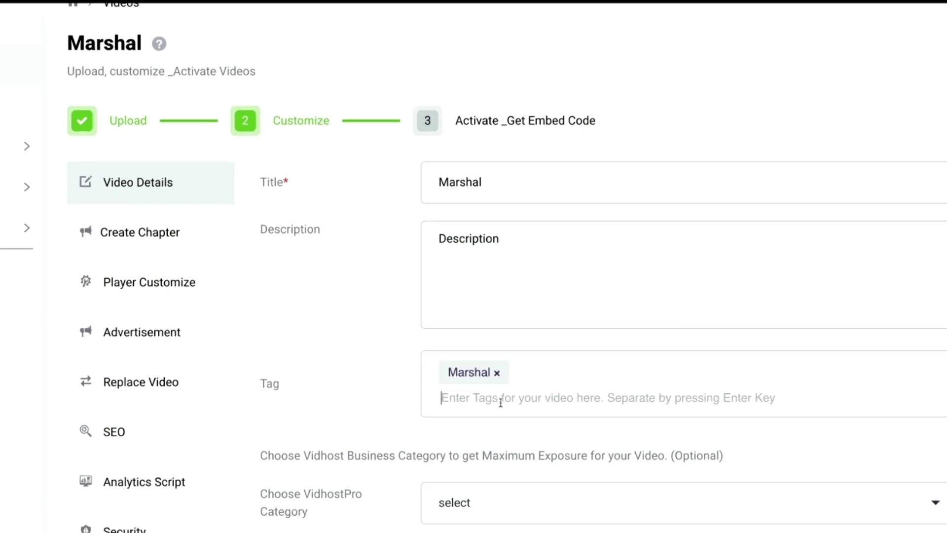
pyautogui.click(482, 490)
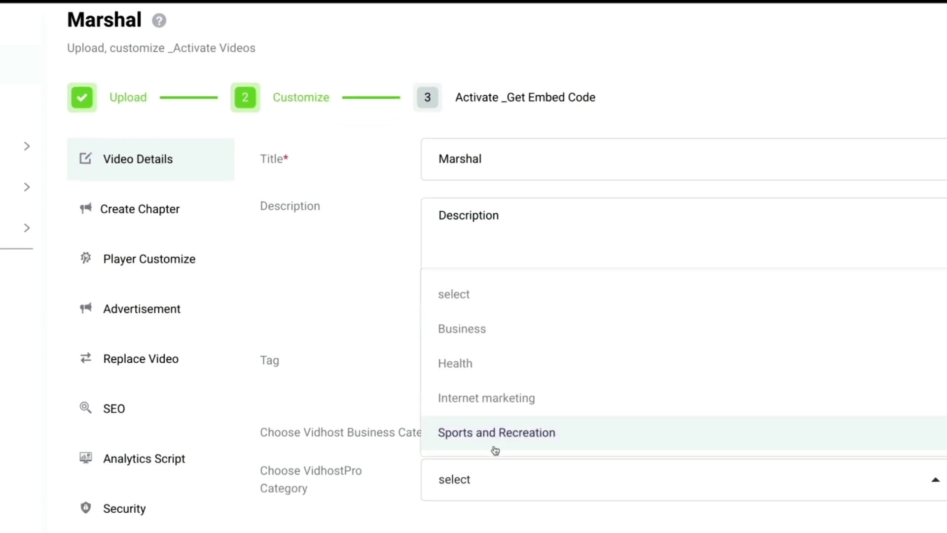
pyautogui.click(494, 395)
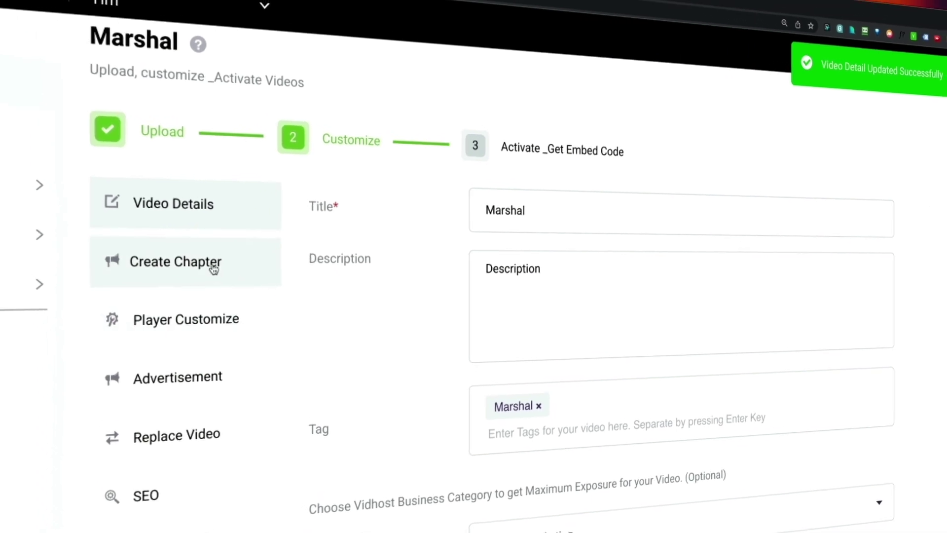
# - Enable chapters and add Intro, 'What is Marshal?', and untitled chapters at 00:00:20 and 00:00:30
pyautogui.click(214, 269)
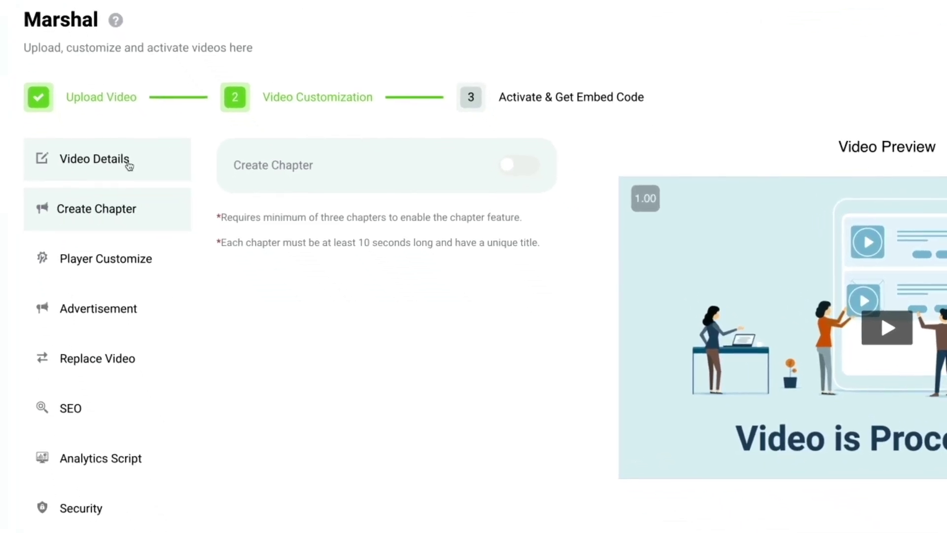
pyautogui.click(527, 172)
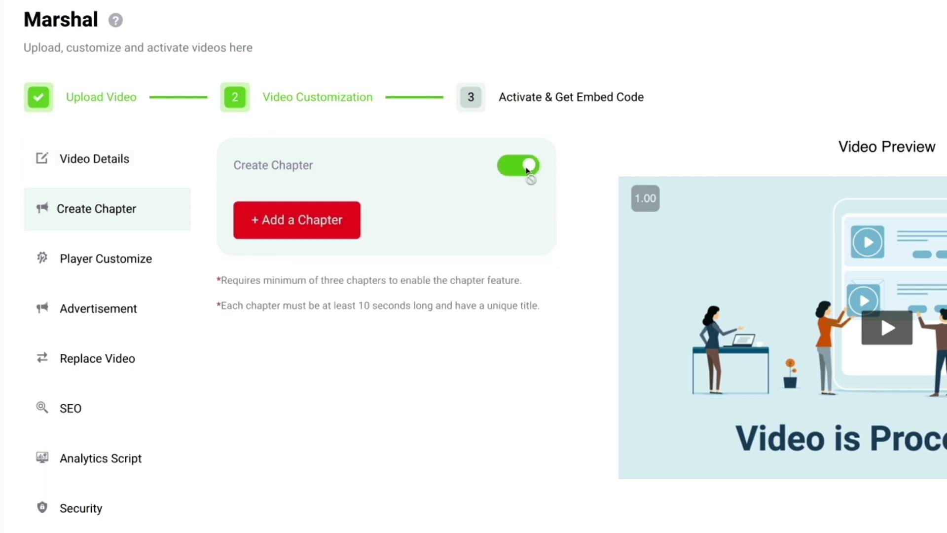
pyautogui.click(312, 224)
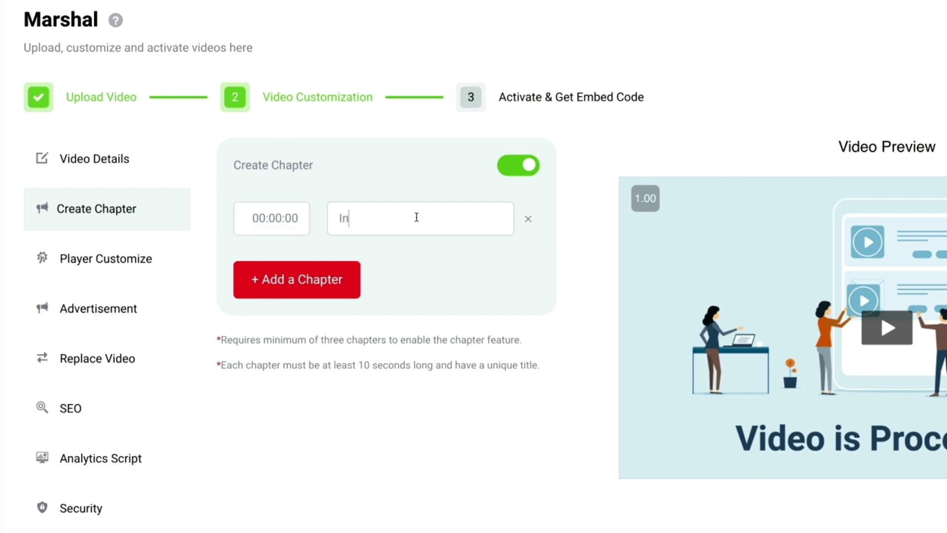
pyautogui.click(329, 274)
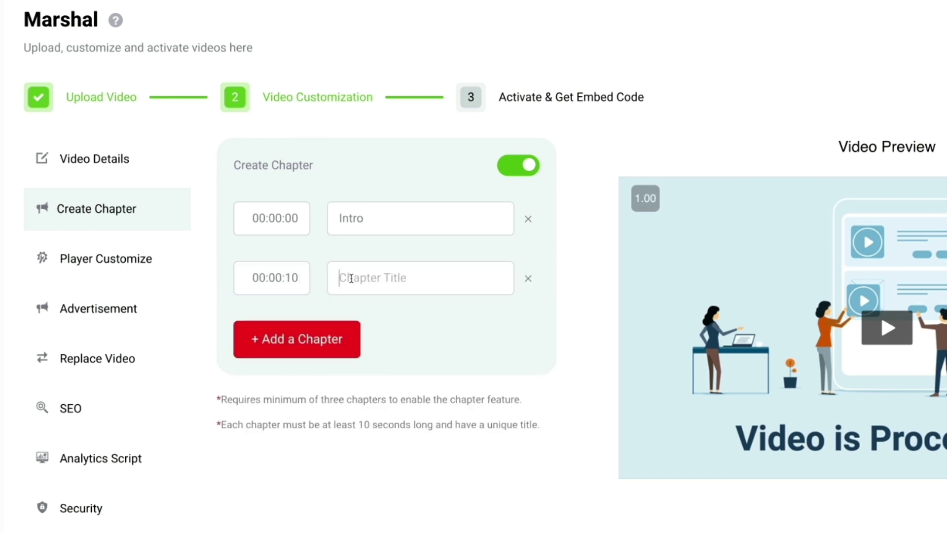
pyautogui.write('What is Marshal?')
pyautogui.click(329, 339)
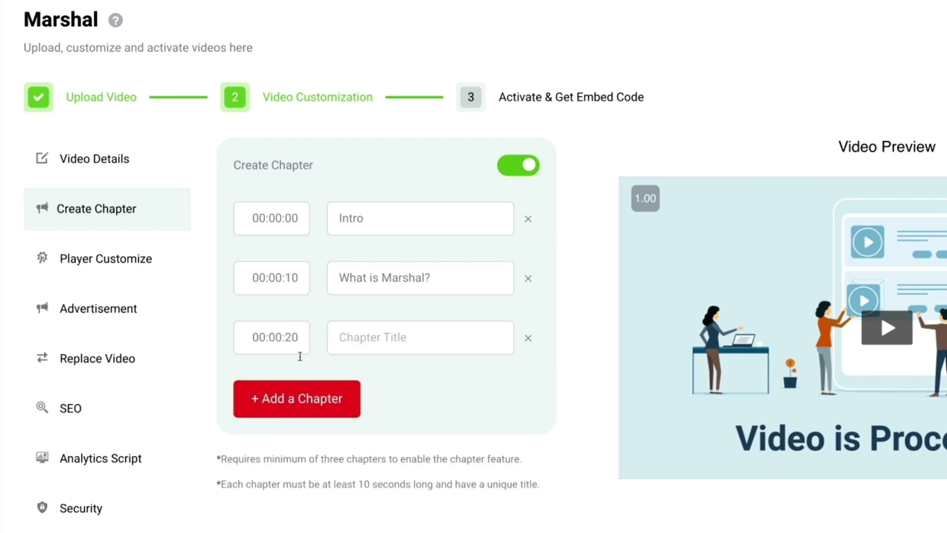
pyautogui.click(313, 395)
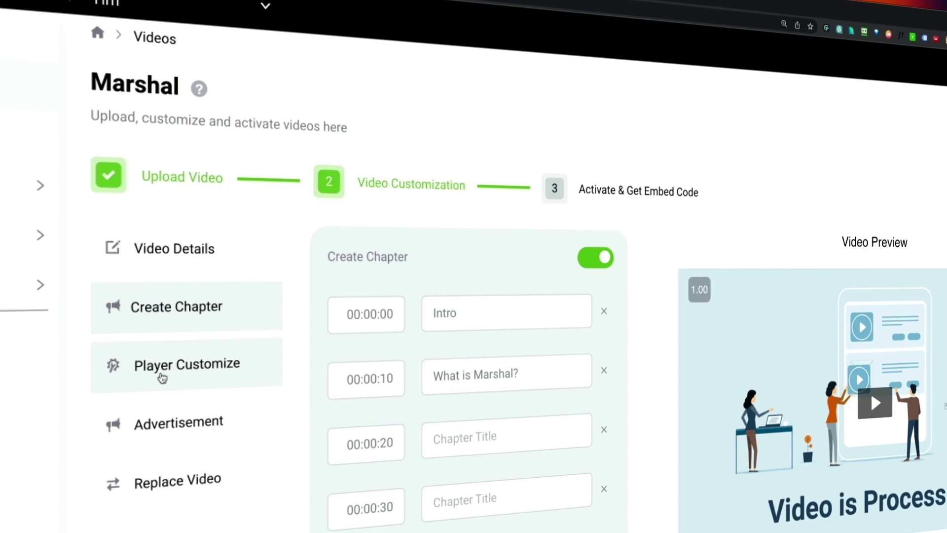
# - Change the Default Player from Blue-Eyed to BigMaxx and play the preview
pyautogui.click(162, 378)
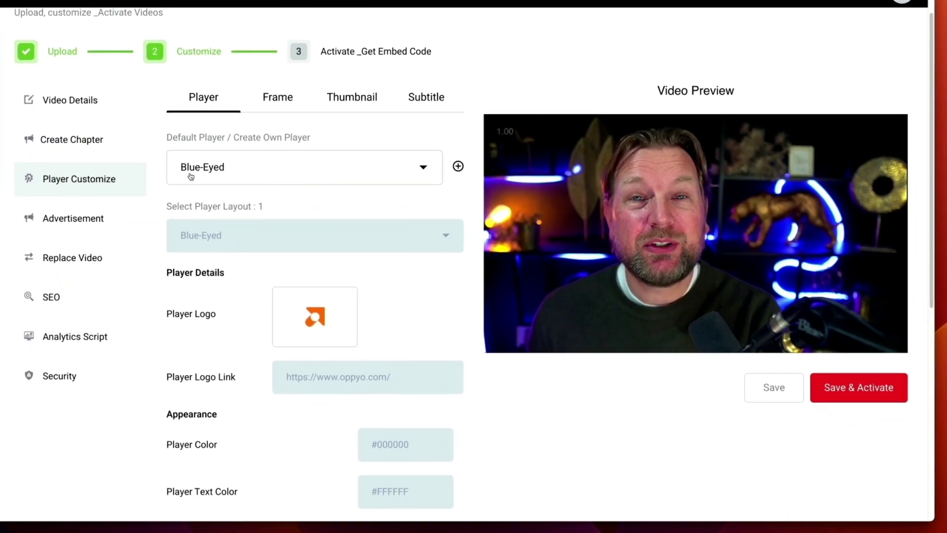
pyautogui.click(418, 169)
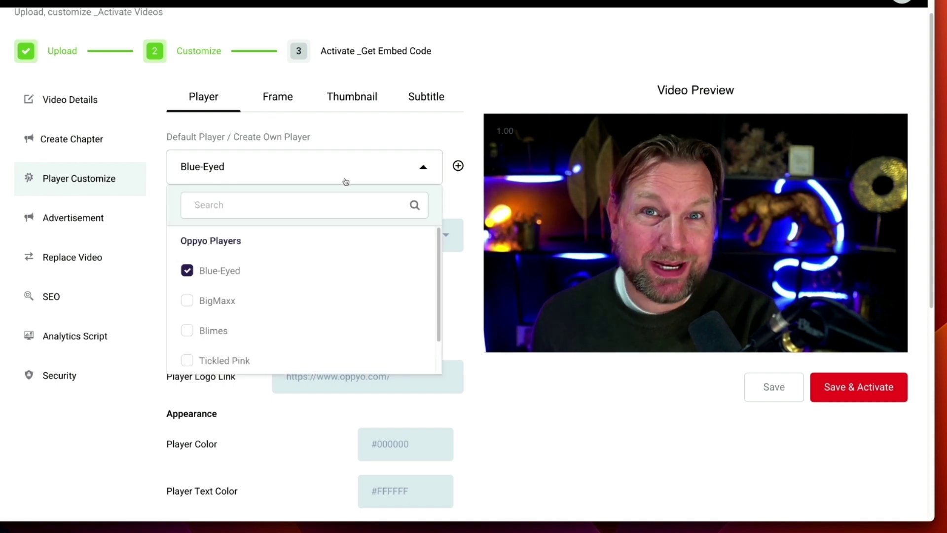
pyautogui.click(187, 302)
pyautogui.click(697, 233)
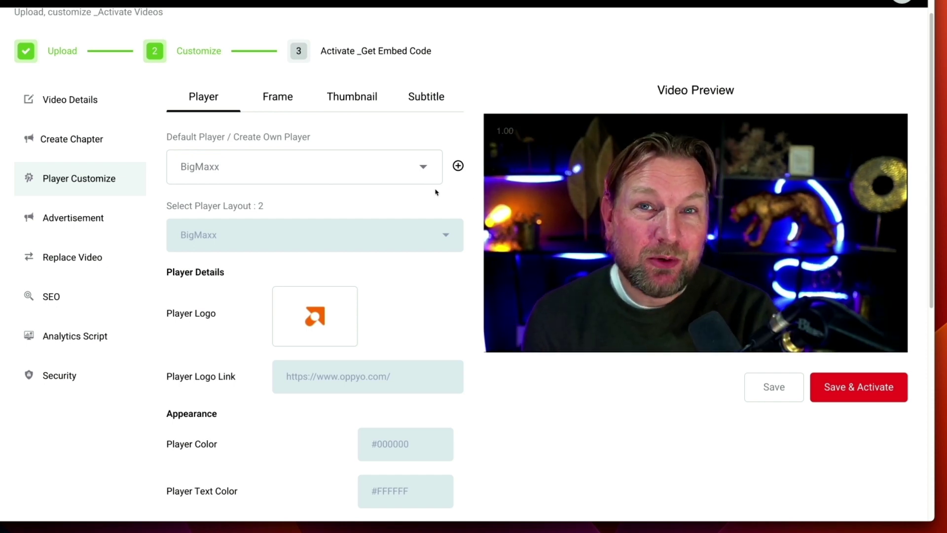
# - Start a new custom player and name it 'Own Style'
pyautogui.click(458, 167)
pyautogui.tripleClick(223, 242)
pyautogui.write('Own Style')
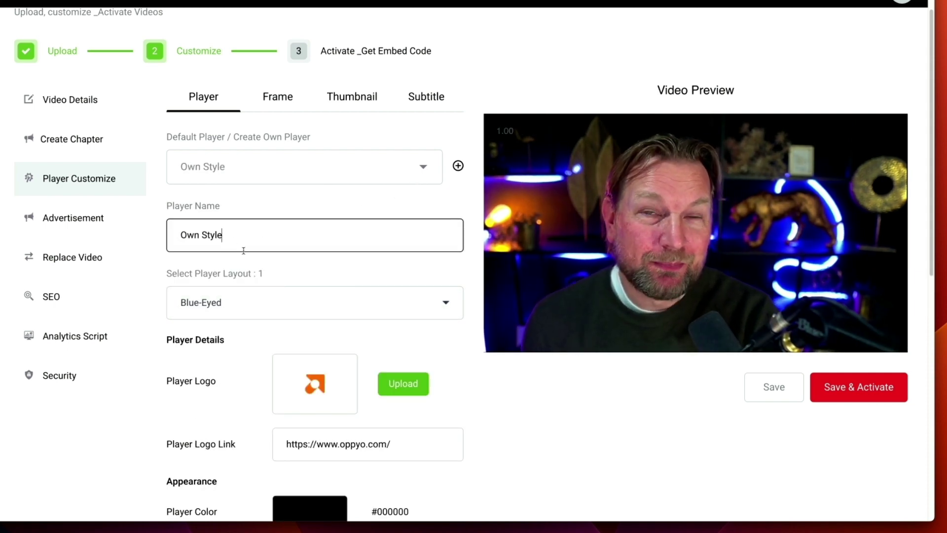
pyautogui.scroll(-5, 250, 253)
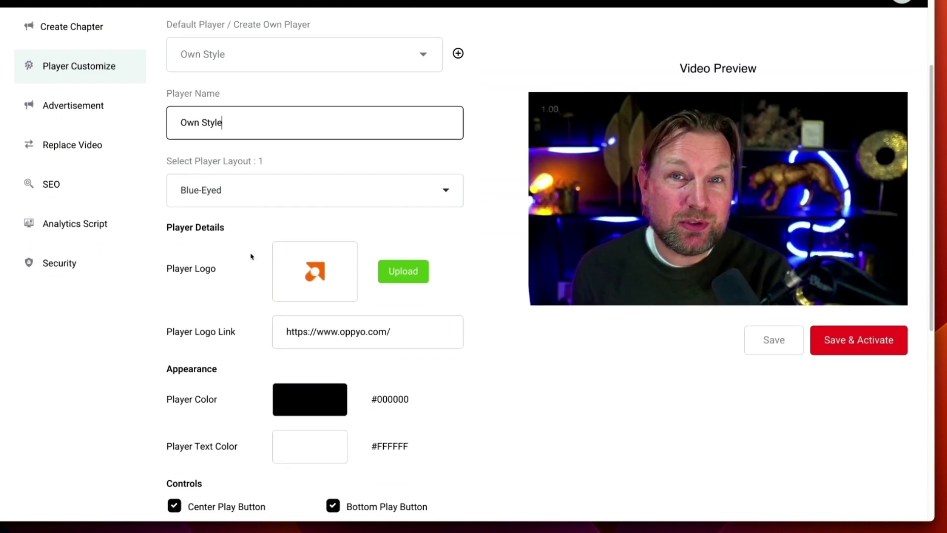
pyautogui.scroll(-5, 250, 257)
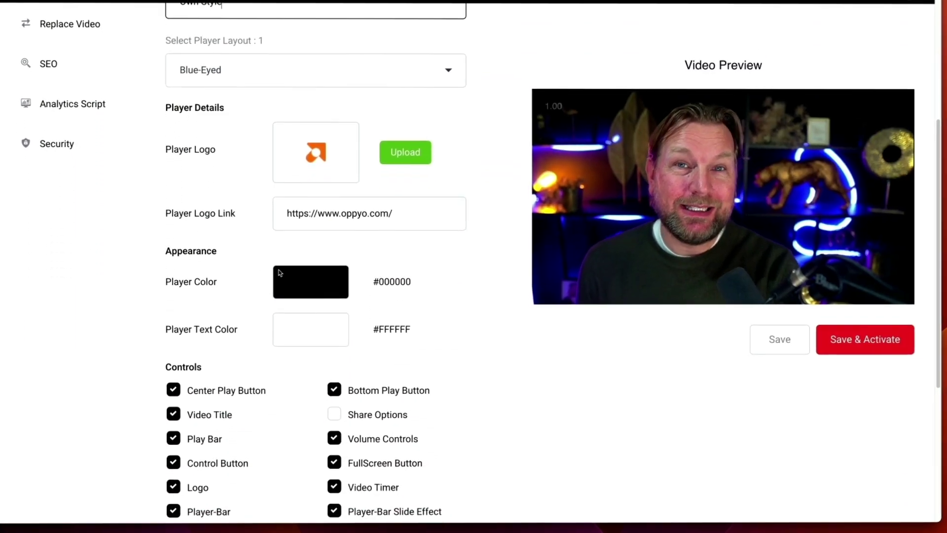
# - Set the custom player's colour to bright blue #2800f8
pyautogui.click(284, 273)
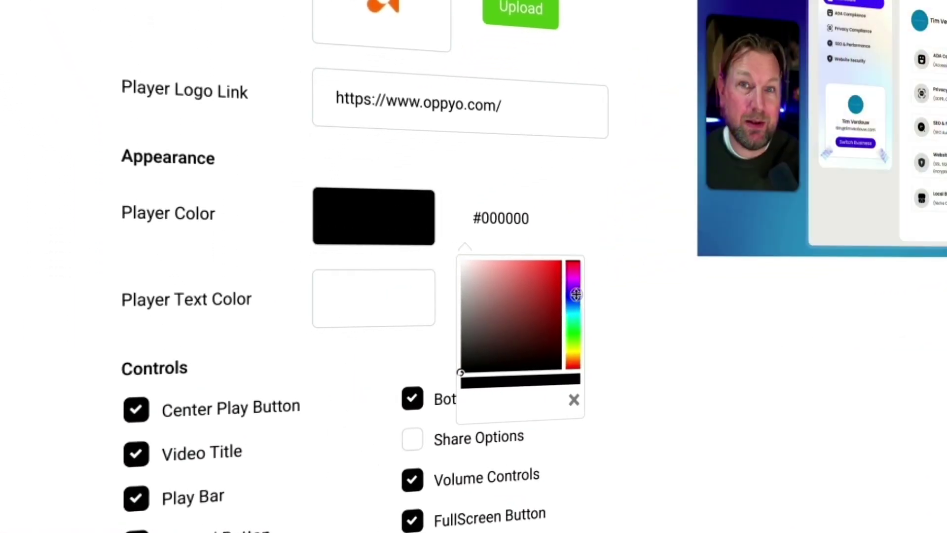
pyautogui.click(575, 294)
pyautogui.moveTo(560, 266); pyautogui.dragTo(562, 262)
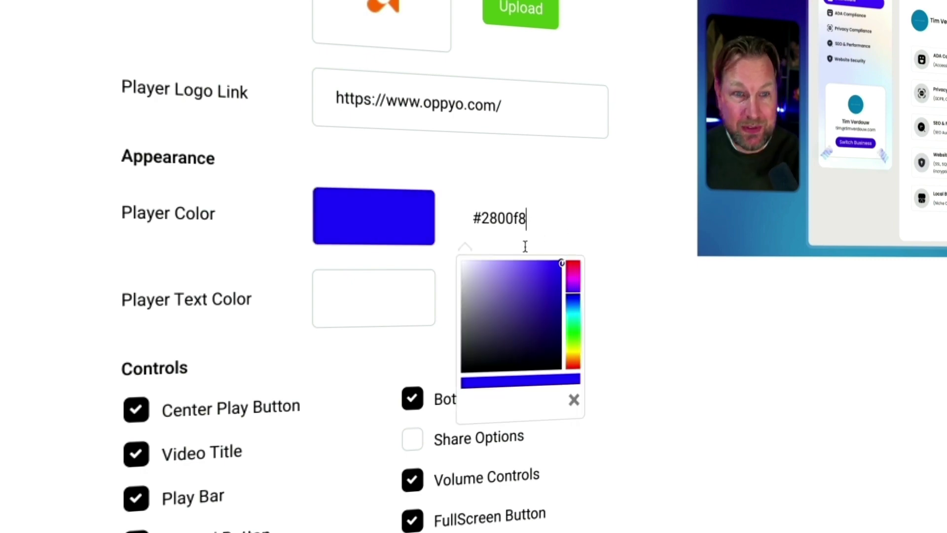
pyautogui.scroll(-4, 438, 227)
pyautogui.scroll(-2, 344, 268)
pyautogui.click(344, 268)
pyautogui.scroll(-4, 343, 263)
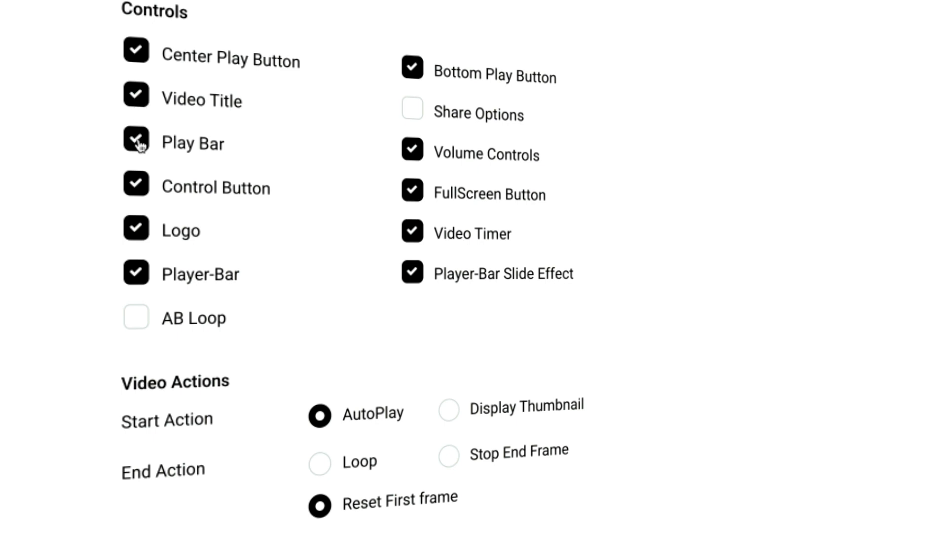
# - Turn off the control button and Logo controls, then create the Own Style player
pyautogui.click(141, 191)
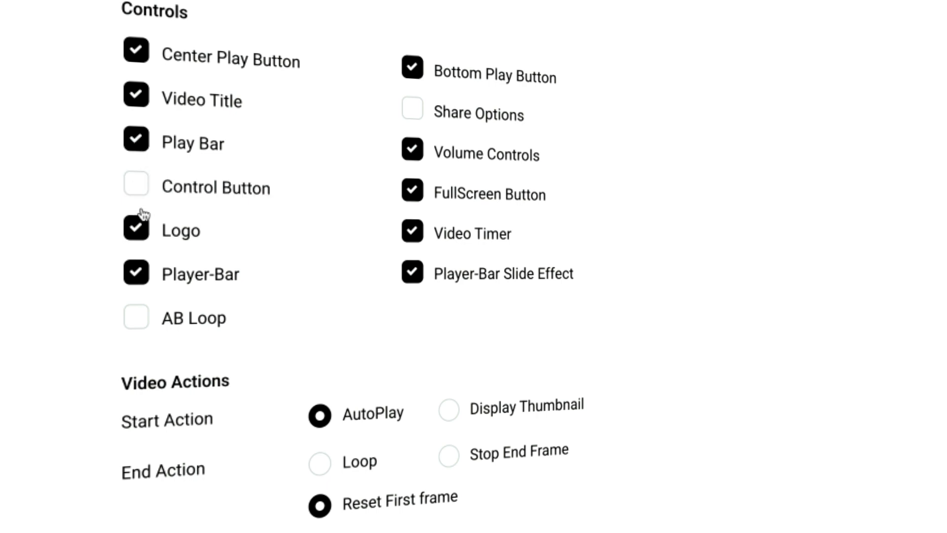
pyautogui.click(140, 229)
pyautogui.scroll(-3, 336, 250)
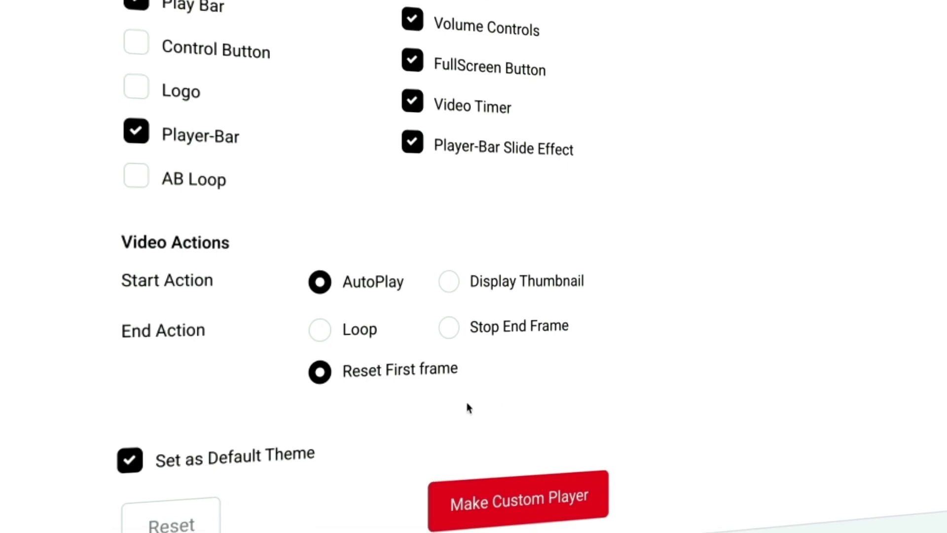
pyautogui.click(532, 503)
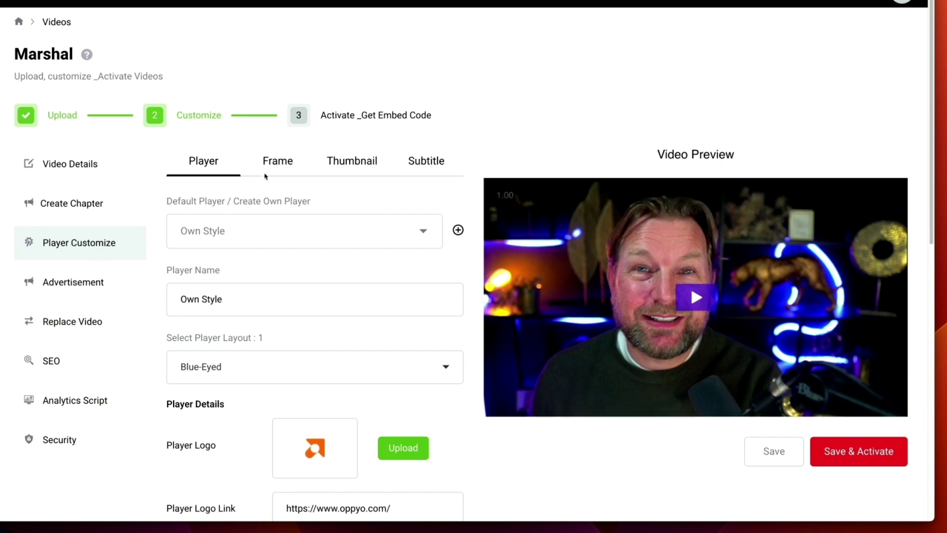
# - Leave the player settings for the Frame tab and apply the Cosmos phone frame
pyautogui.click(281, 165)
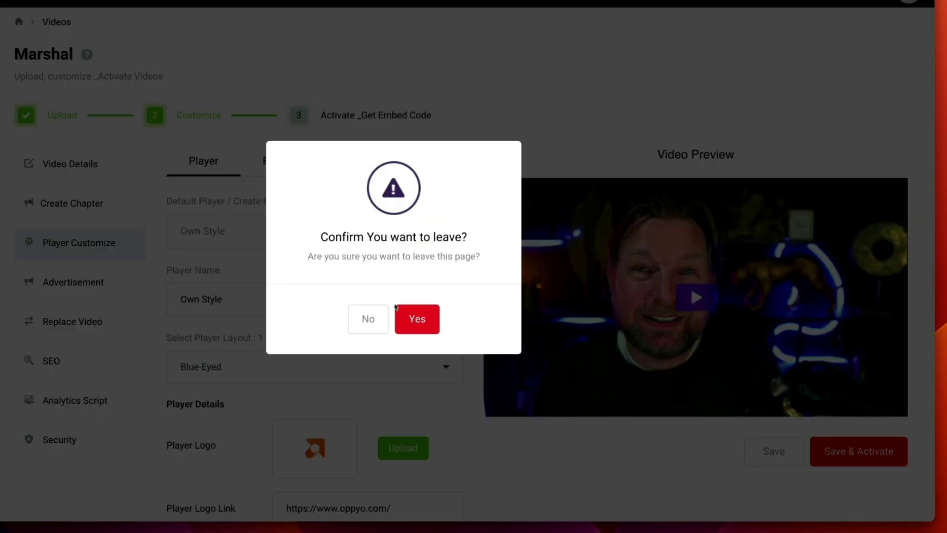
pyautogui.click(400, 318)
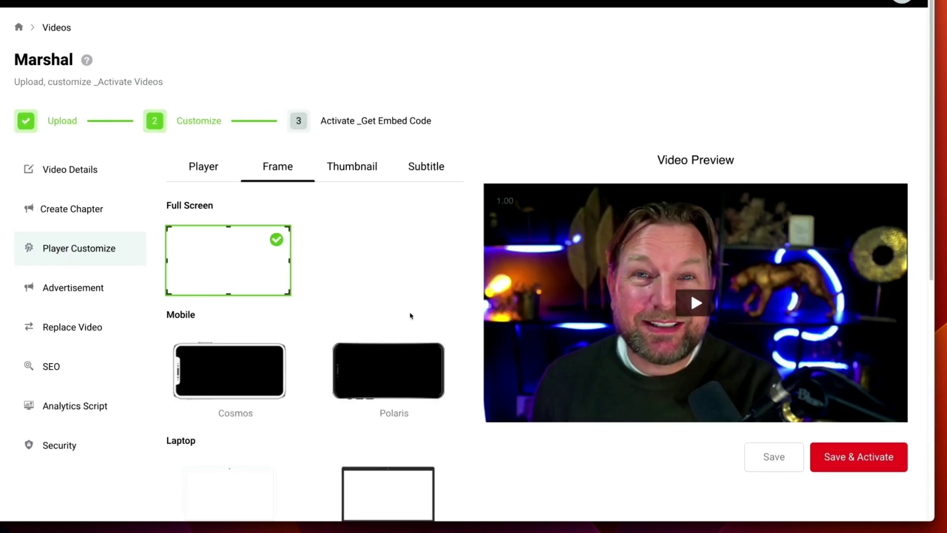
pyautogui.scroll(-3, 410, 315)
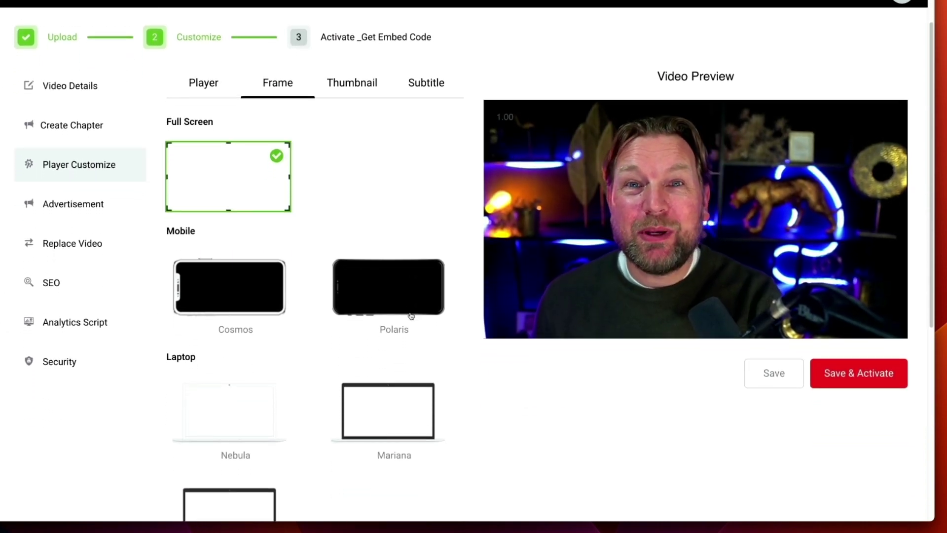
pyautogui.scroll(-1, 411, 316)
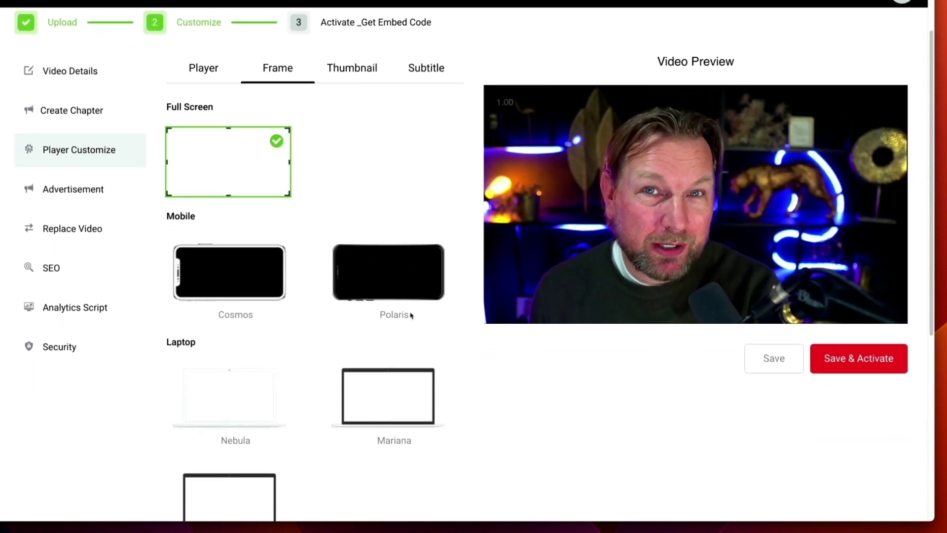
pyautogui.scroll(-3, 411, 316)
pyautogui.scroll(2, 411, 315)
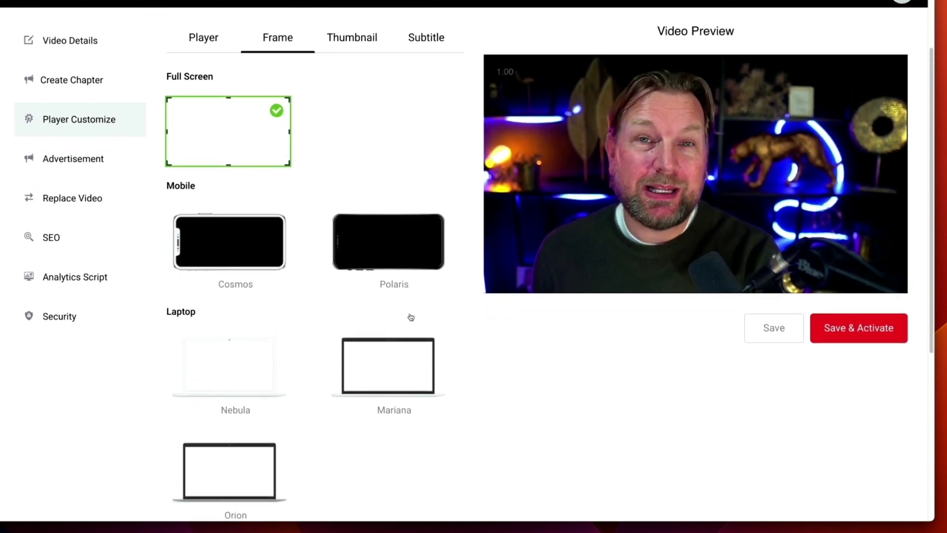
pyautogui.scroll(1, 411, 316)
pyautogui.click(261, 275)
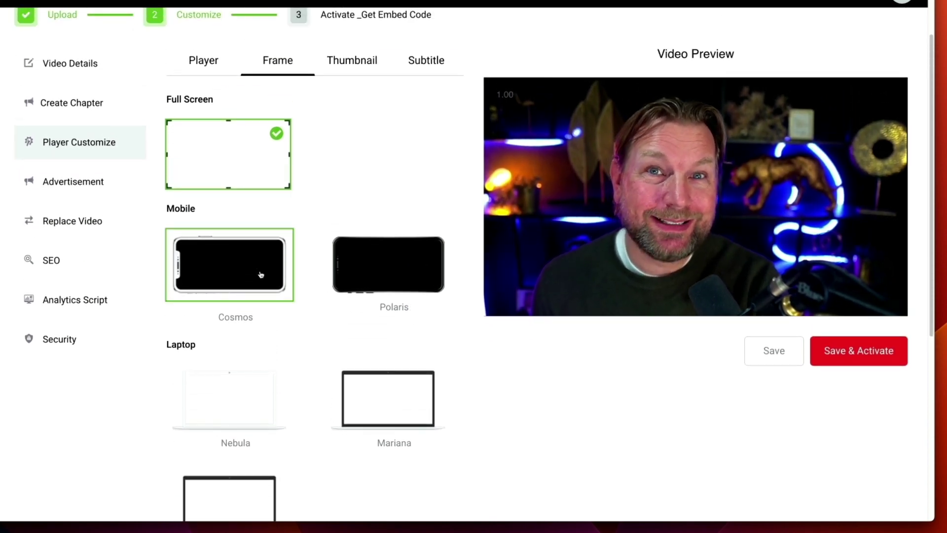
pyautogui.click(775, 362)
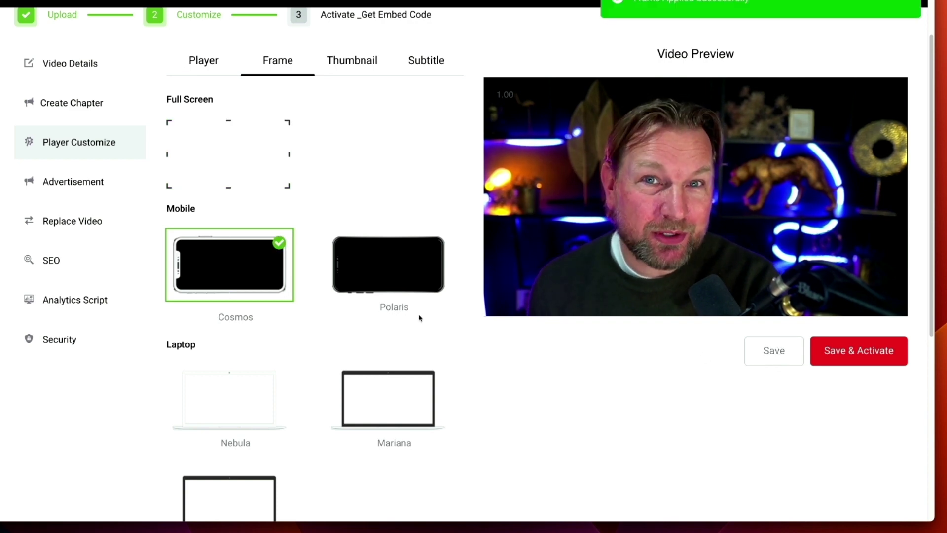
# - Replace the Cosmos frame with the Polaris phone frame
pyautogui.click(368, 298)
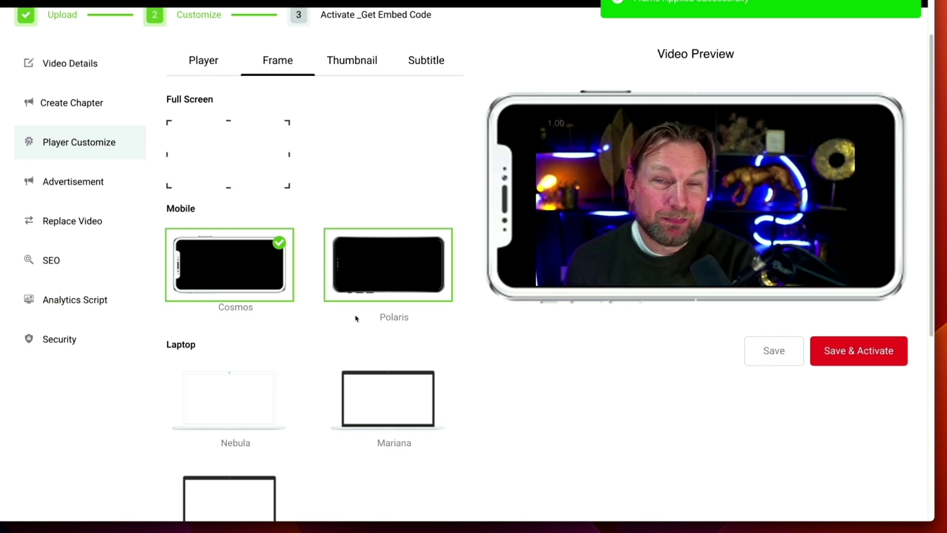
pyautogui.scroll(-1, 356, 318)
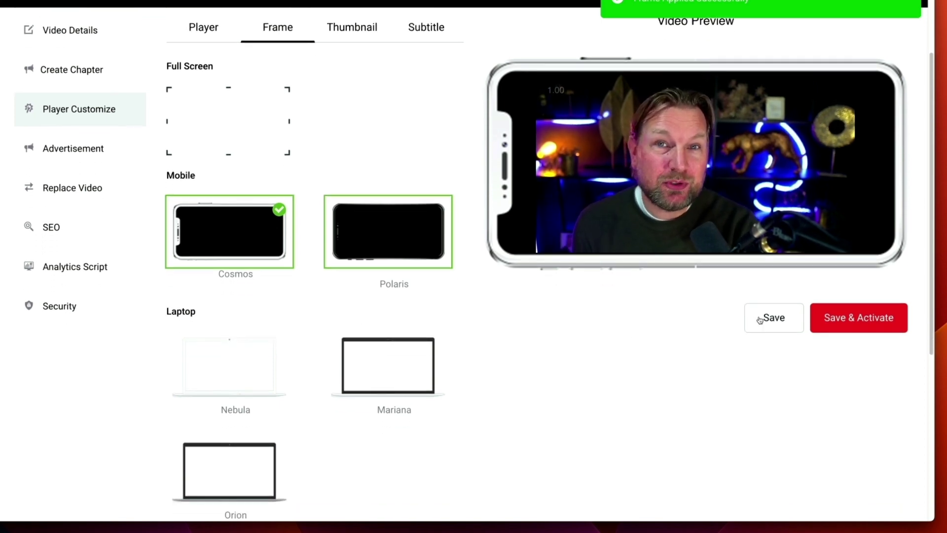
pyautogui.click(407, 276)
pyautogui.scroll(3, 407, 276)
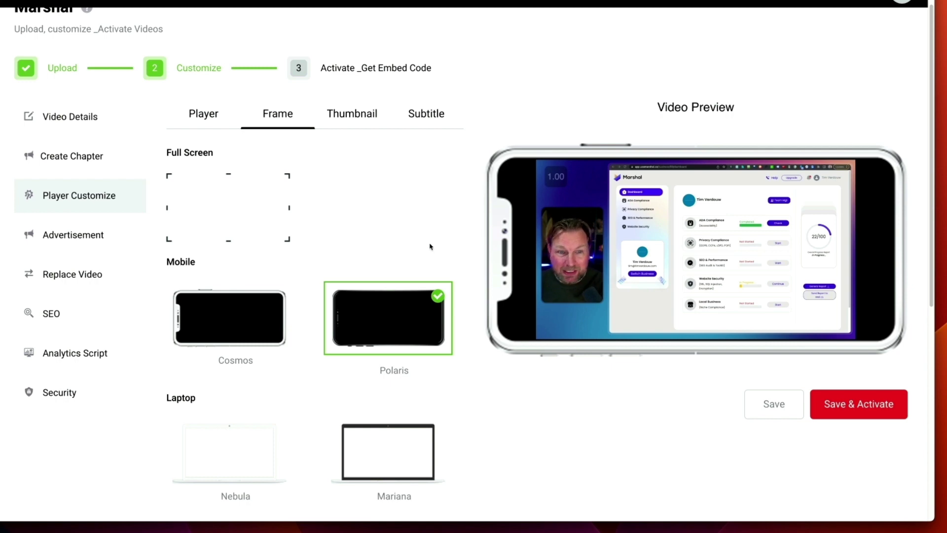
# - Capture the 00:08 frame as Thumbnail 2, then bring up the .srt subtitle paste box
pyautogui.click(361, 122)
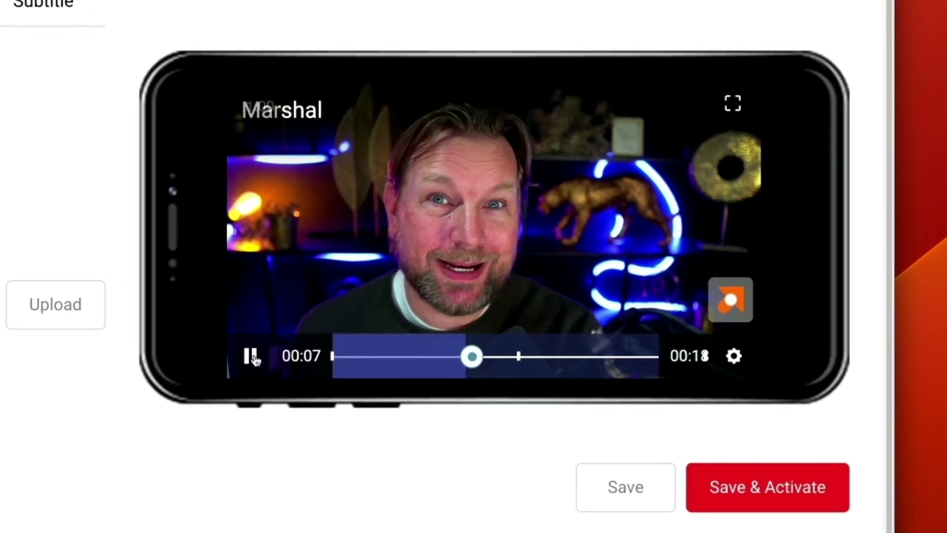
pyautogui.click(258, 374)
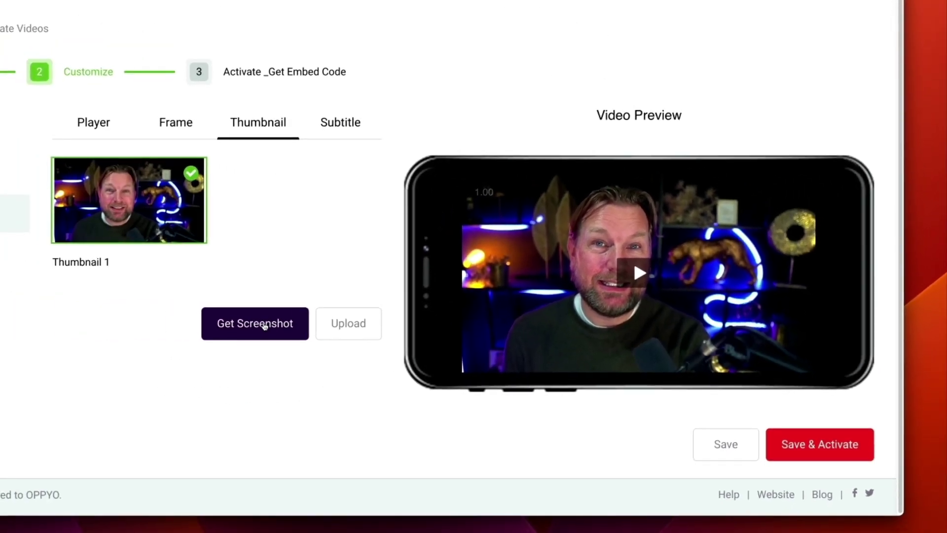
pyautogui.click(265, 326)
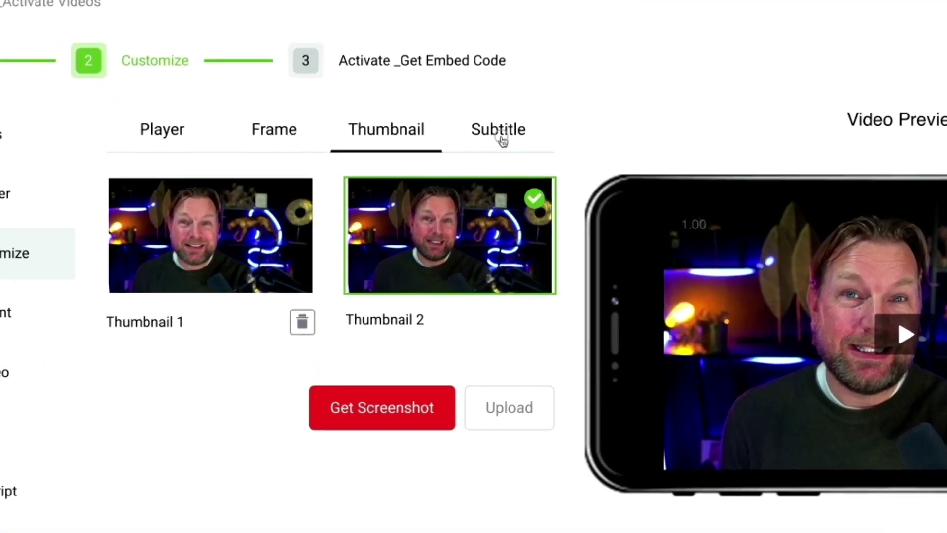
pyautogui.click(501, 140)
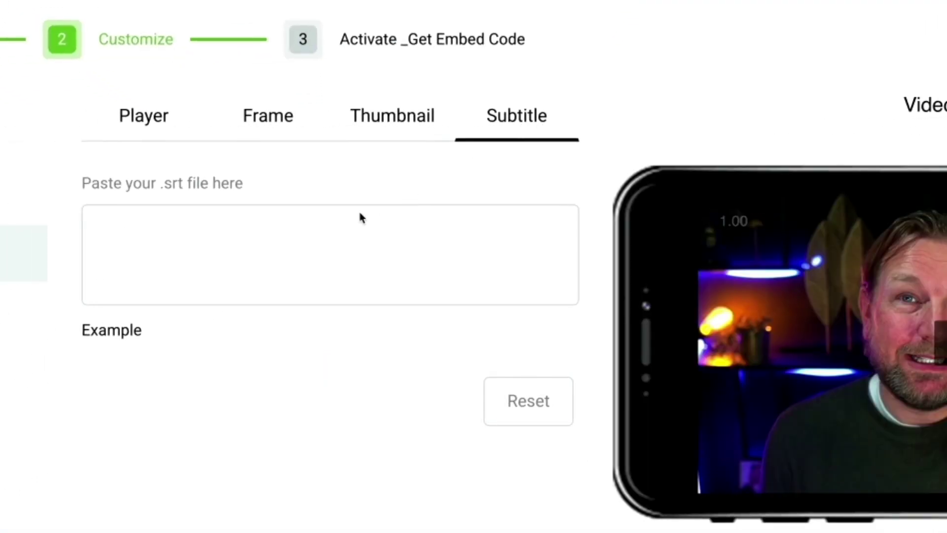
pyautogui.click(176, 207)
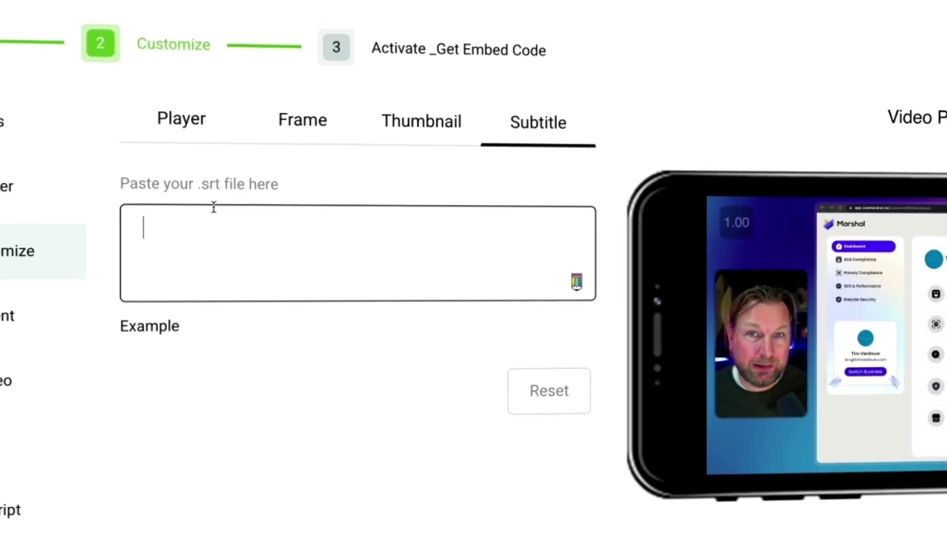
# - Name a new ad 'Advertisement' and set its start time to 00:00:02
pyautogui.click(7, 315)
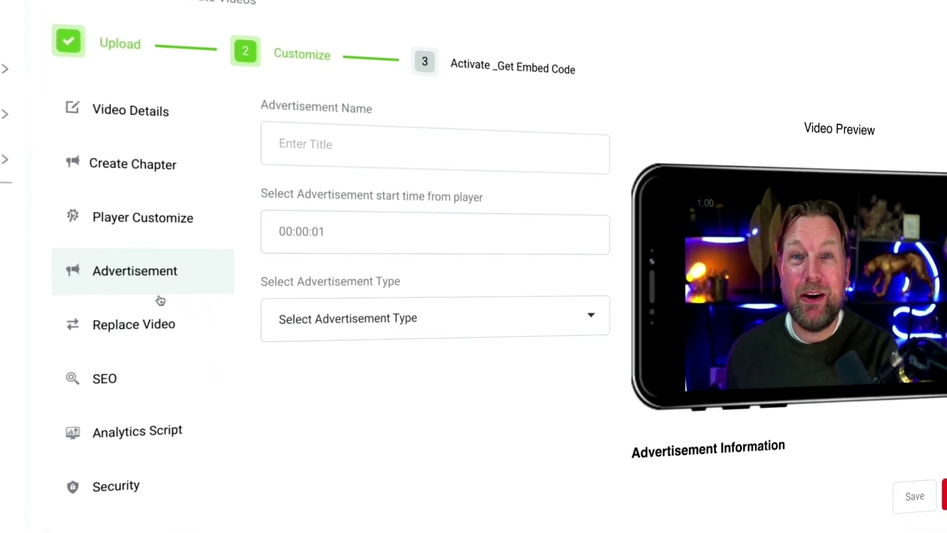
pyautogui.click(304, 148)
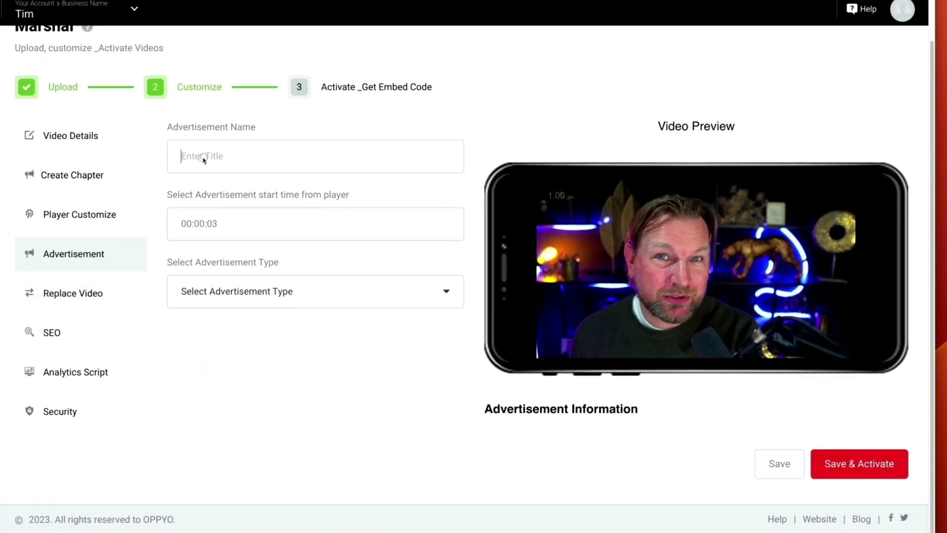
pyautogui.write('Advertisement')
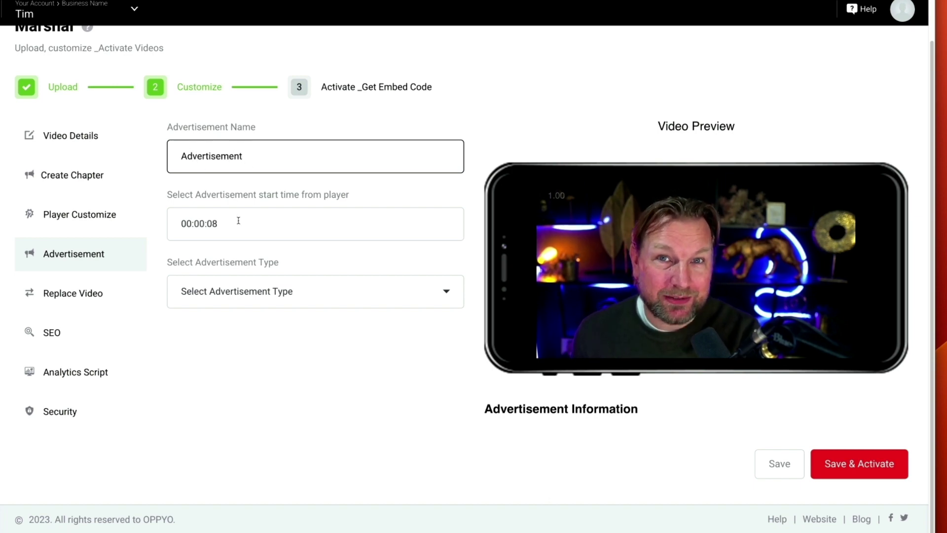
pyautogui.click(767, 346)
pyautogui.moveTo(760, 347); pyautogui.dragTo(629, 347)
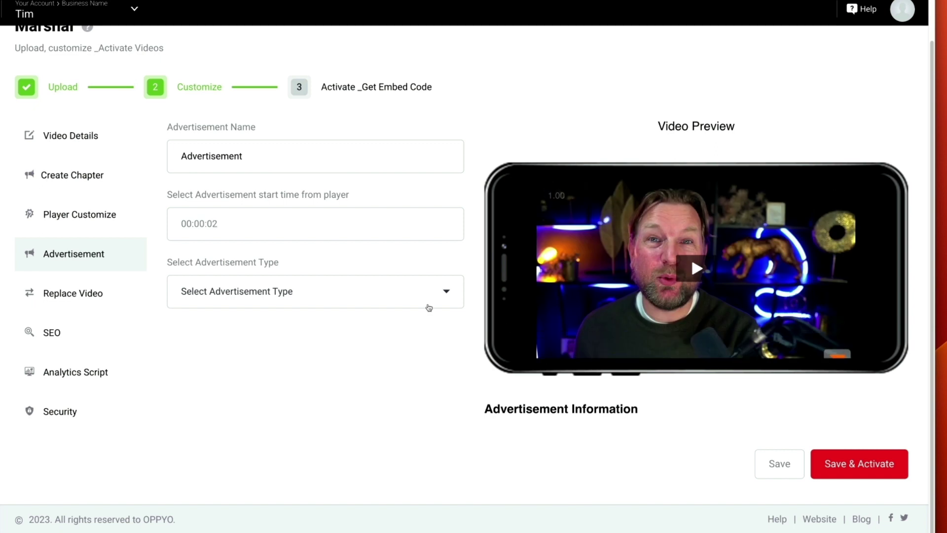
# - Choose Pop-ups as the ad type and look through the template gallery
pyautogui.click(357, 292)
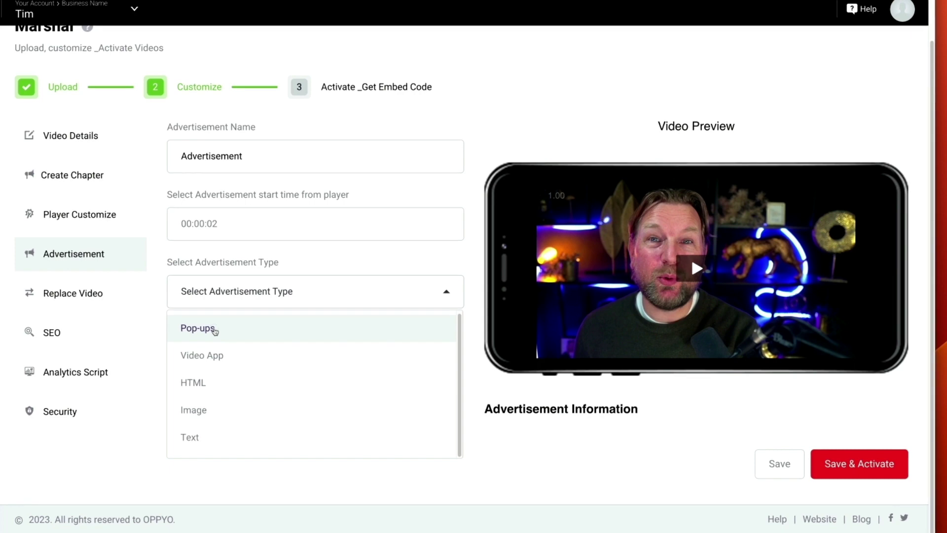
pyautogui.click(150, 296)
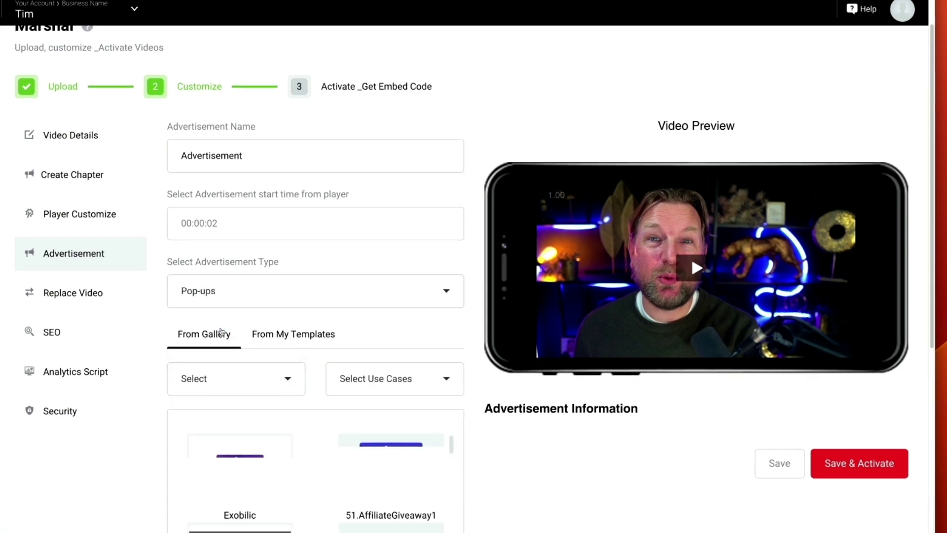
pyautogui.scroll(-4, 219, 332)
pyautogui.scroll(-2, 221, 332)
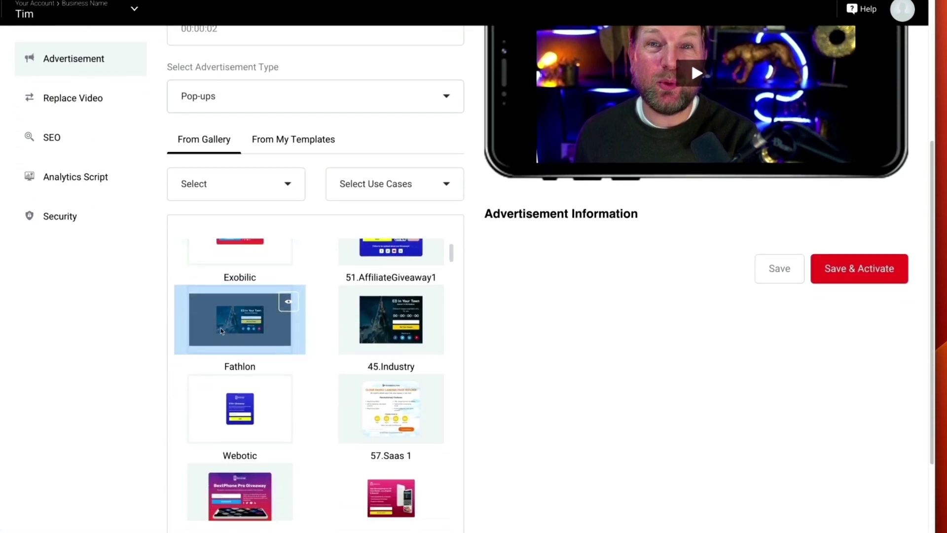
pyautogui.scroll(3, 221, 331)
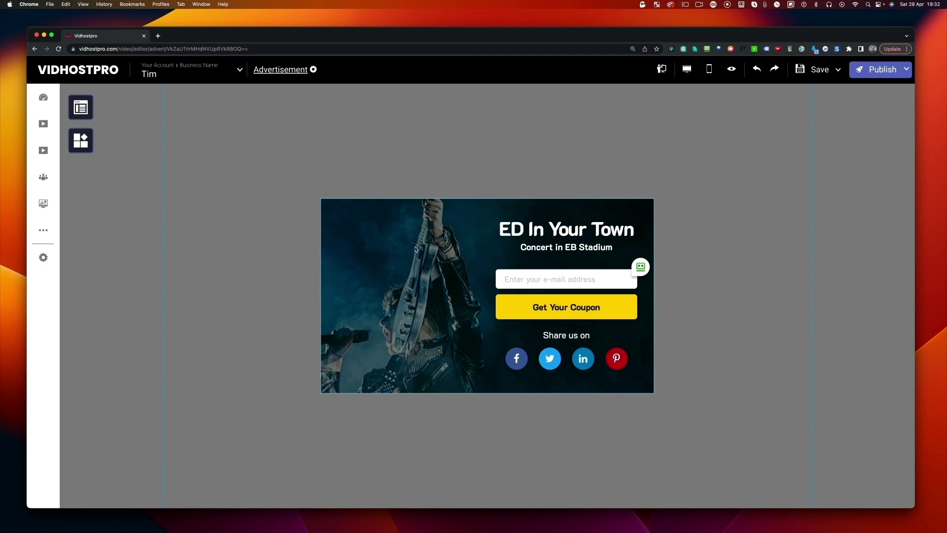
# - Publish the ED In Your Town pop-up as the ad starting at 00:00:02
pyautogui.click(870, 75)
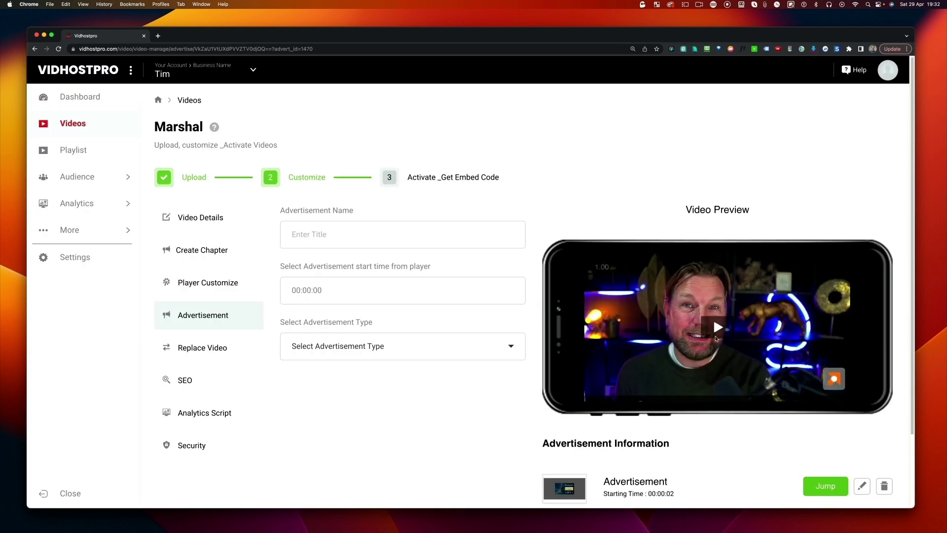
# - Play the preview, then start a second advertisement named 'Second'
pyautogui.click(713, 319)
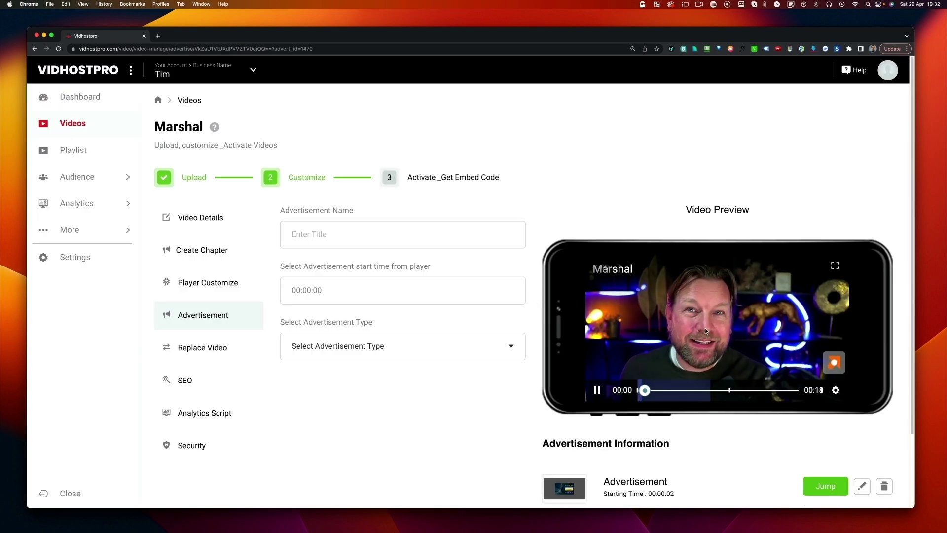
pyautogui.scroll(-2, 473, 377)
pyautogui.scroll(-1, 473, 377)
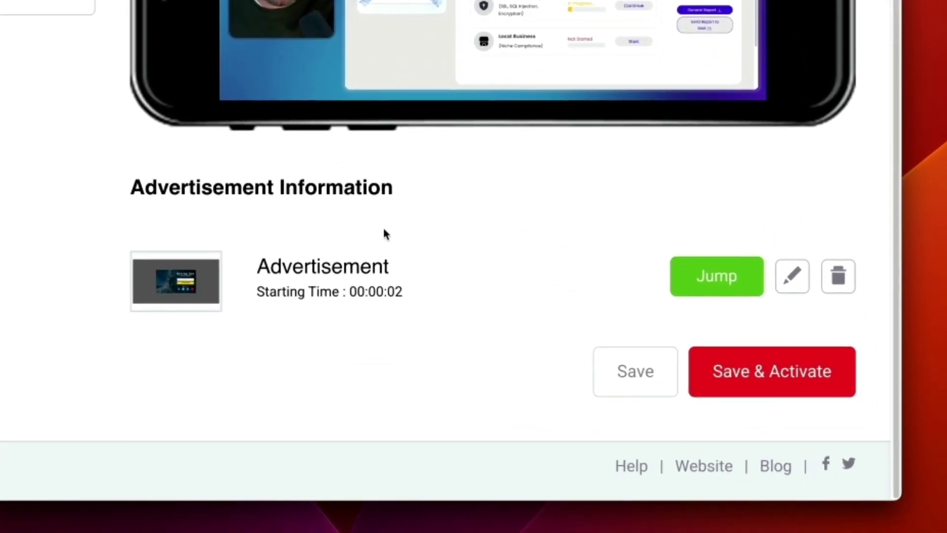
pyautogui.scroll(3, 383, 224)
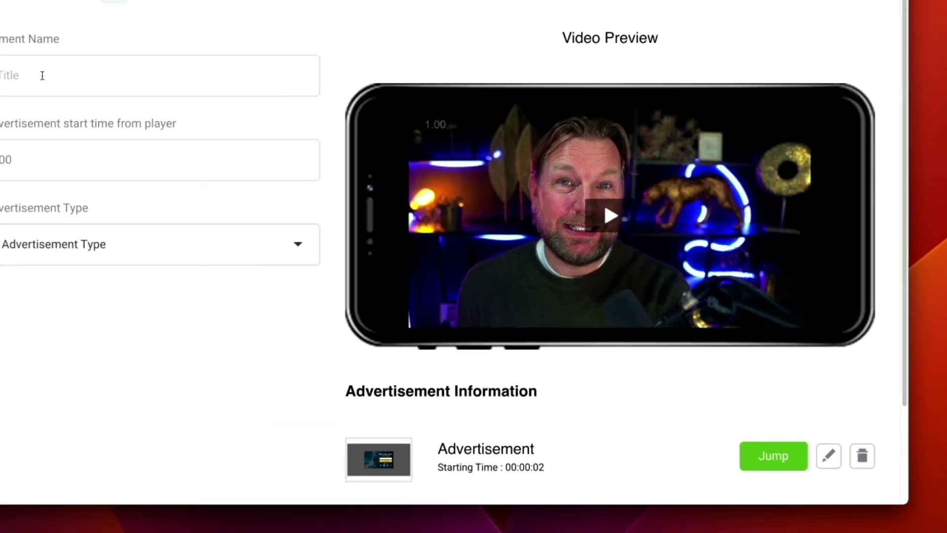
pyautogui.click(293, 200)
pyautogui.write('Second')
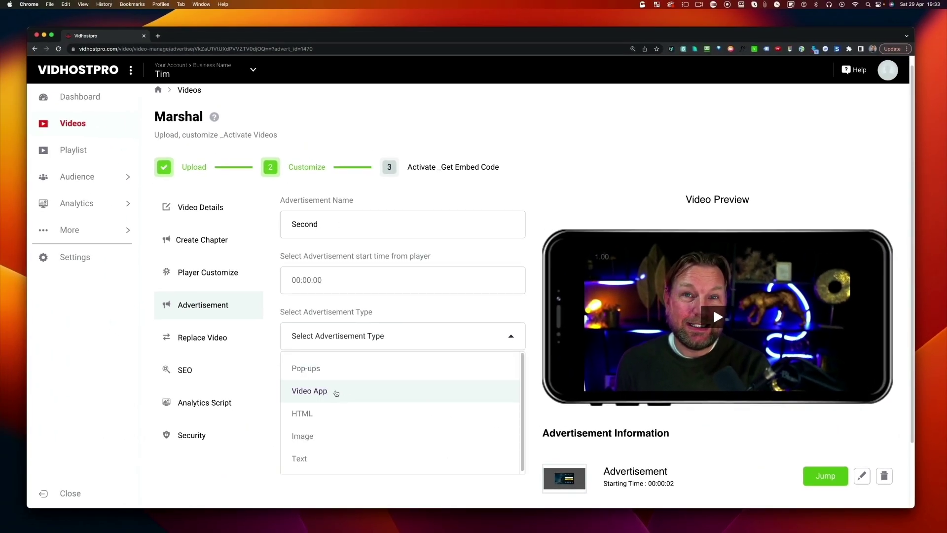
# - Try the Video App, HTML and Image ad types, settling on Text
pyautogui.click(336, 394)
pyautogui.scroll(-3, 311, 391)
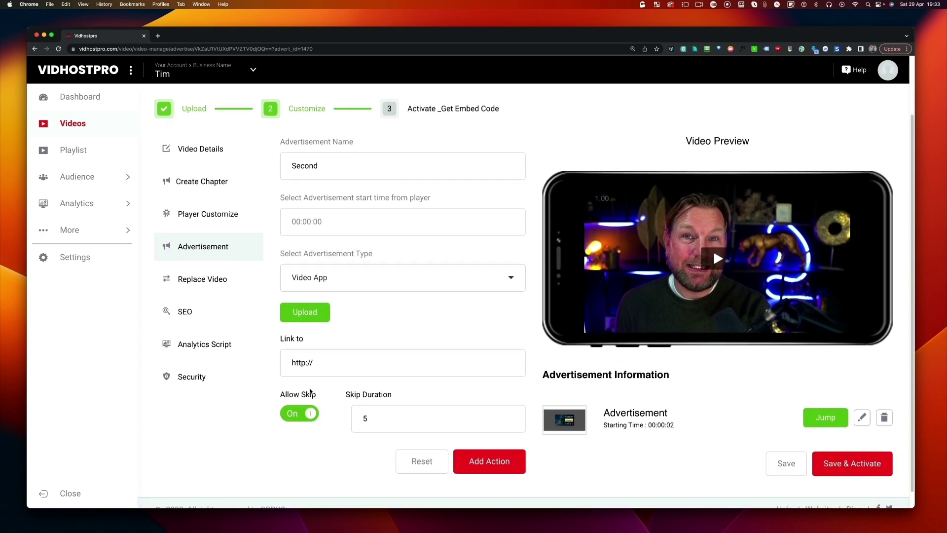
pyautogui.click(338, 280)
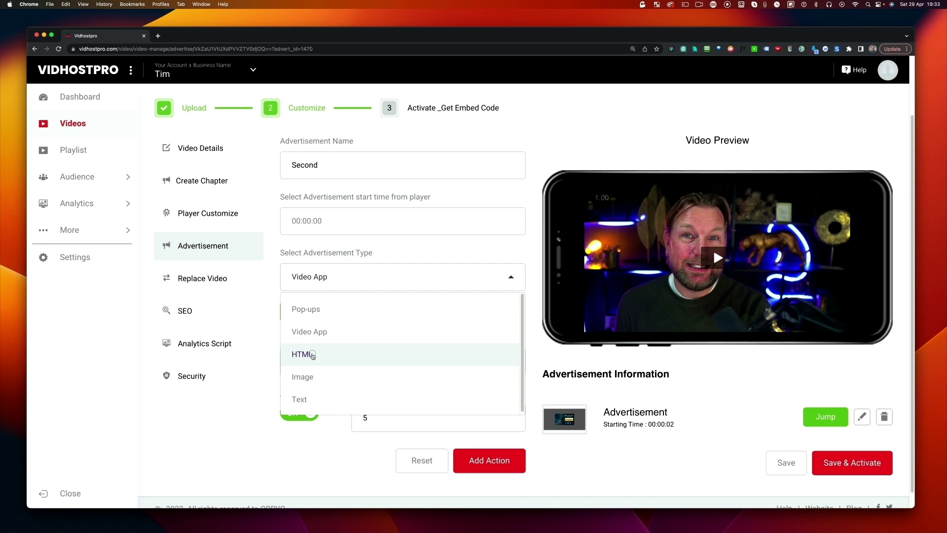
pyautogui.click(312, 356)
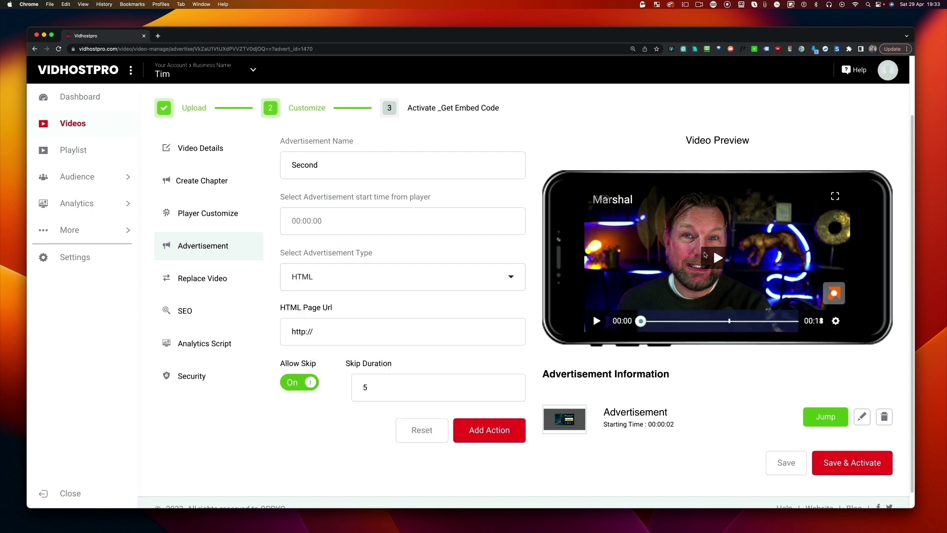
pyautogui.click(389, 280)
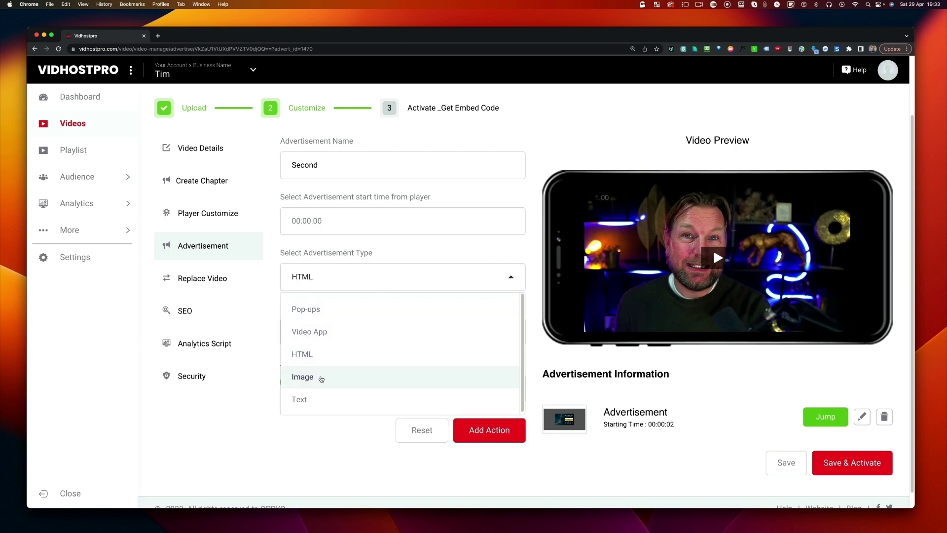
pyautogui.click(321, 378)
pyautogui.click(350, 281)
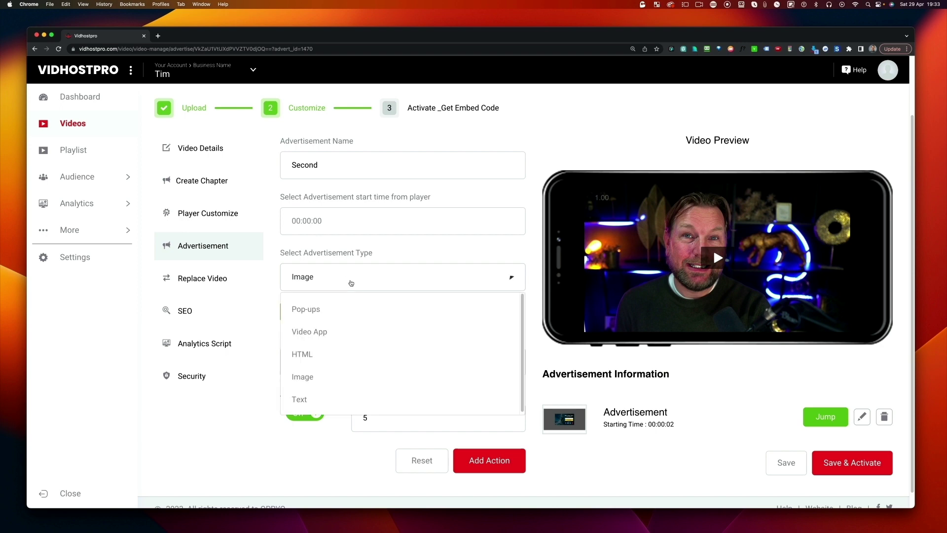
pyautogui.click(314, 400)
pyautogui.scroll(-2, 366, 361)
pyautogui.click(359, 349)
pyautogui.write('Watch more')
pyautogui.scroll(-2, 375, 345)
pyautogui.click(385, 342)
pyautogui.click(369, 414)
pyautogui.write('http://123.com')
pyautogui.scroll(-2, 345, 409)
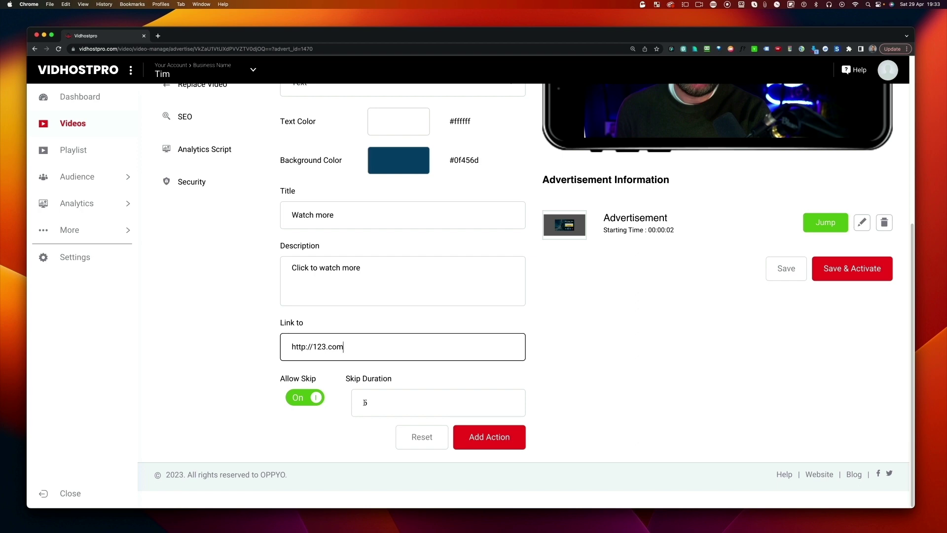
pyautogui.click(798, 270)
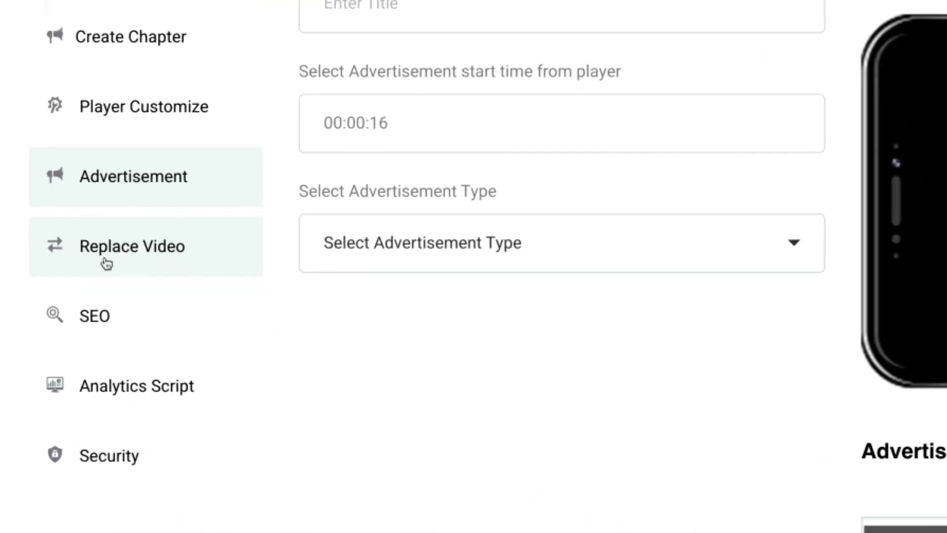
# - Show Marshal's Replace Video panel for uploads from the PC or Mydrive
pyautogui.click(106, 263)
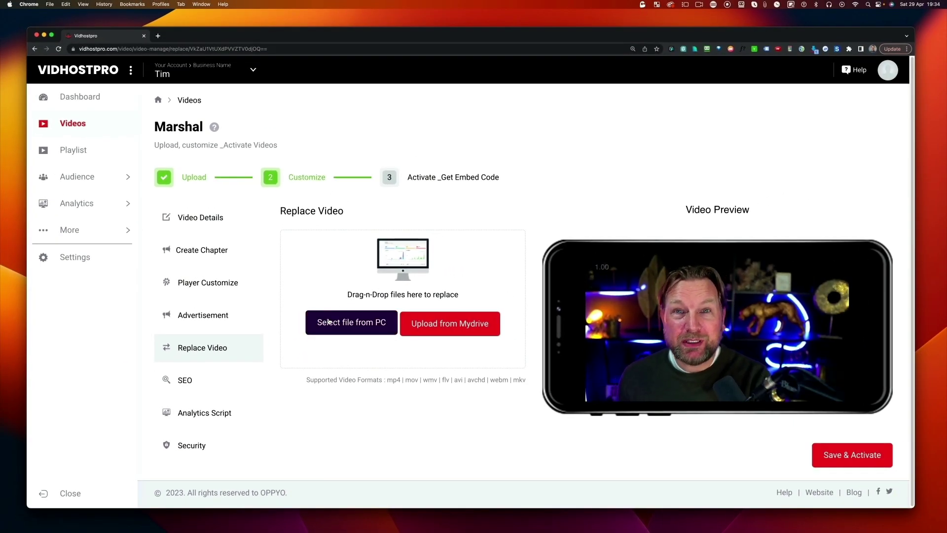
pyautogui.moveTo(676, 355)
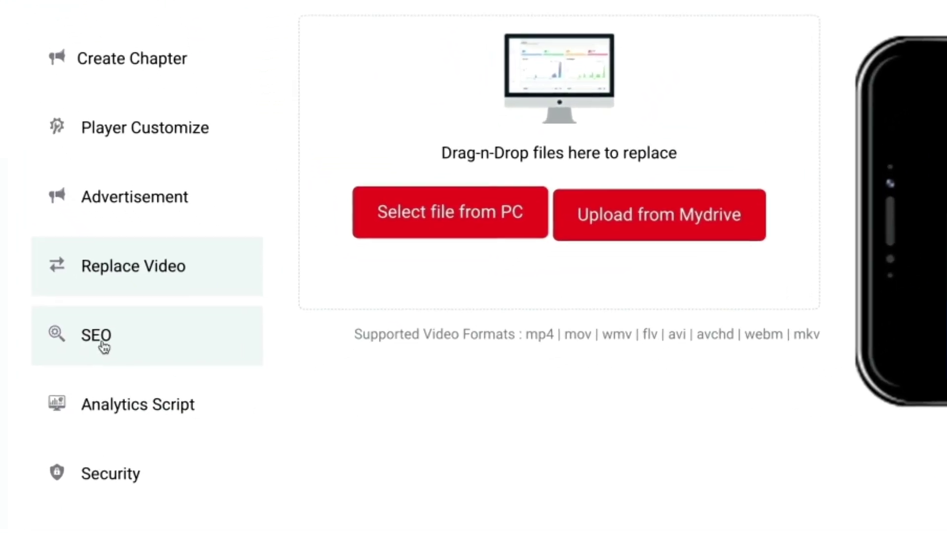
# - Review the video's SEO fields, then show its Analytics Script settings
pyautogui.click(101, 343)
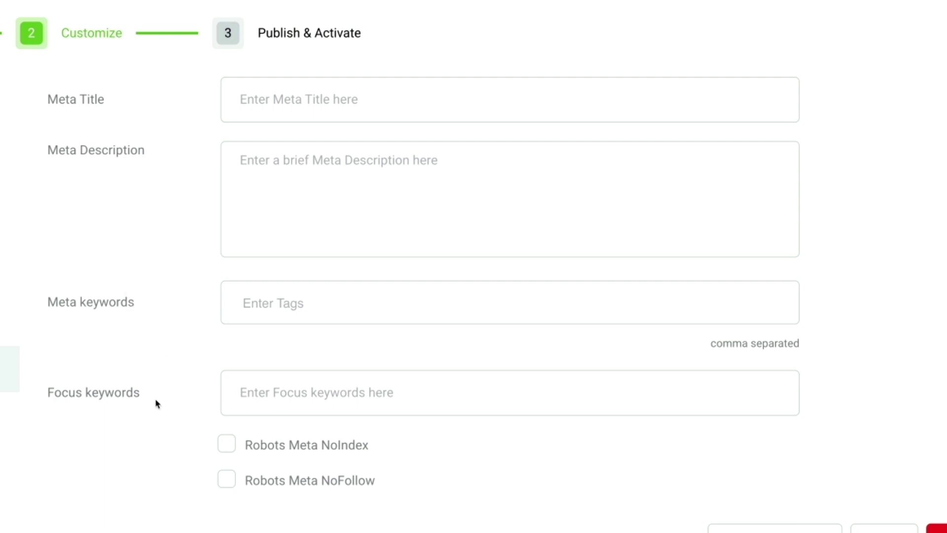
pyautogui.scroll(-2, 161, 402)
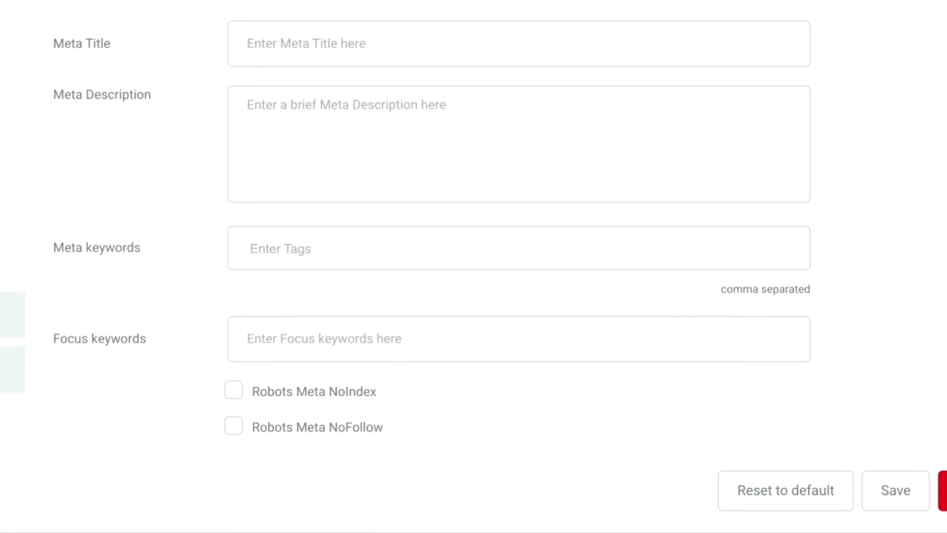
pyautogui.click(10, 370)
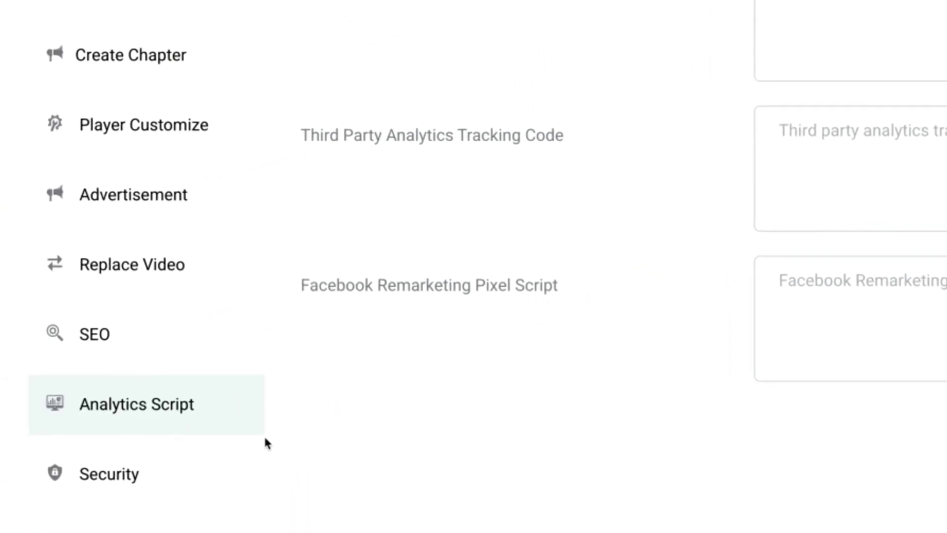
# - Try Private and Password Protected access, then save Marshal's security as Public
pyautogui.click(136, 481)
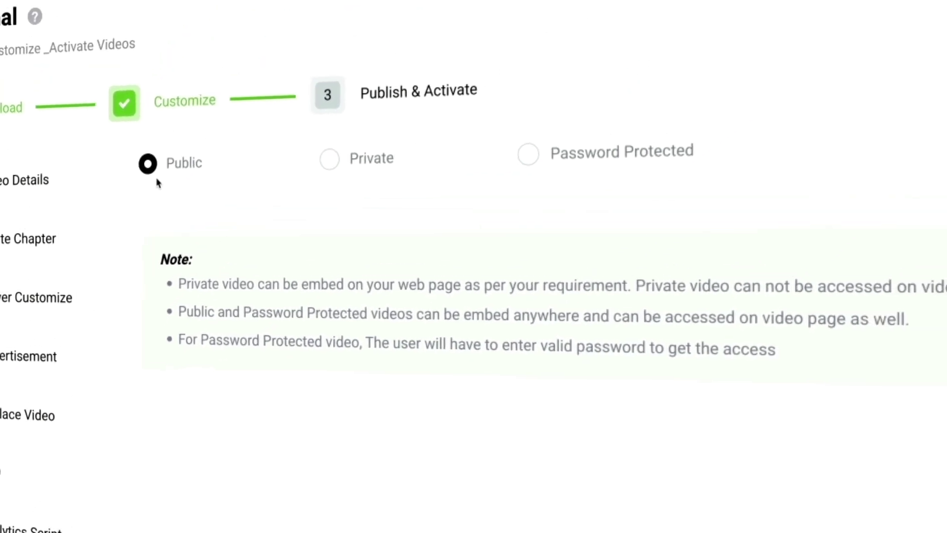
pyautogui.click(321, 169)
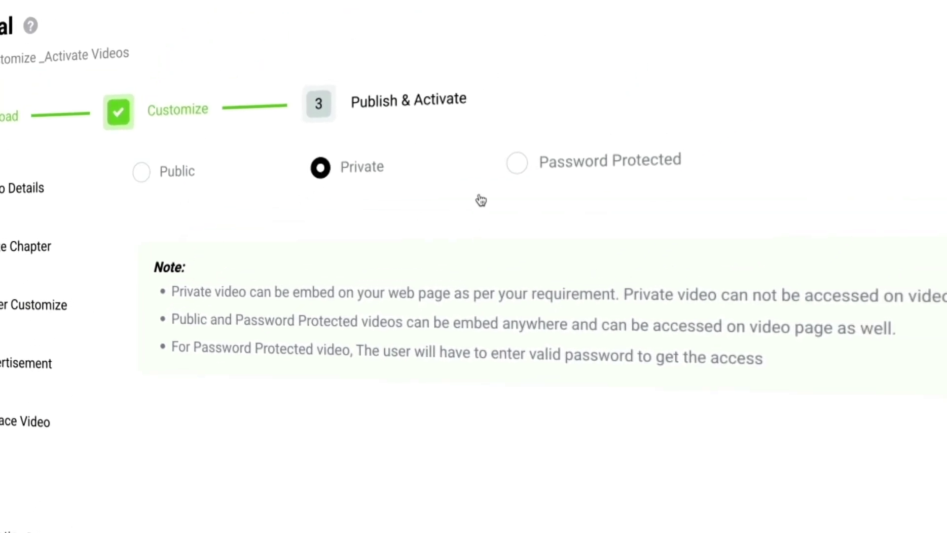
pyautogui.click(517, 164)
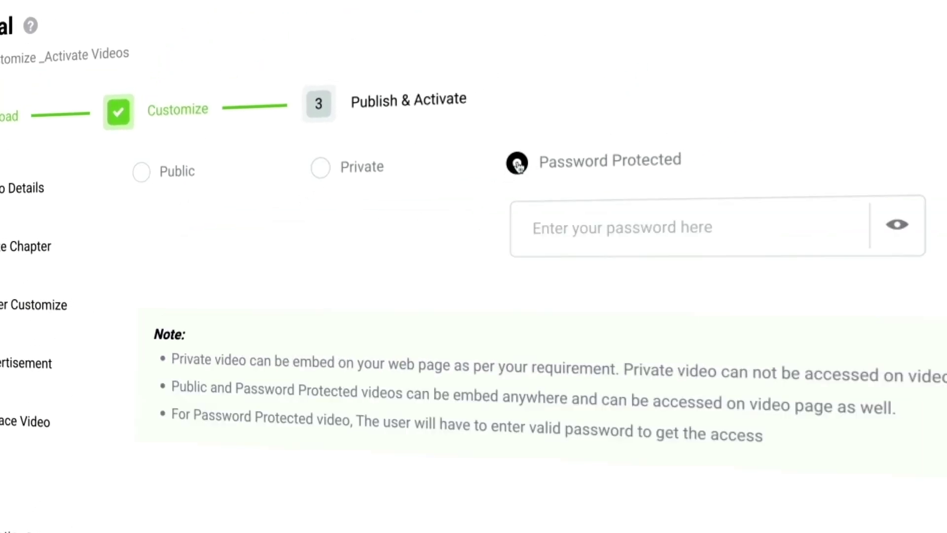
pyautogui.click(560, 232)
pyautogui.write('12')
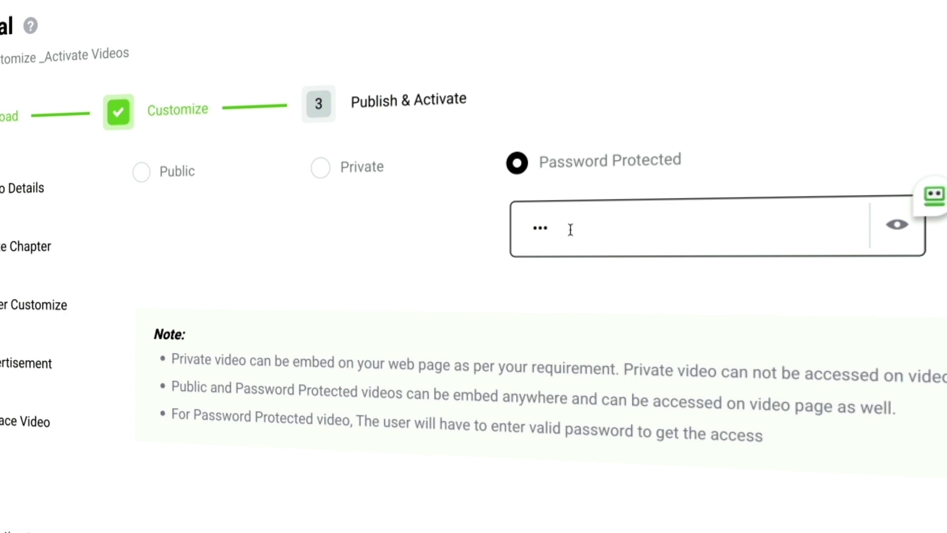
pyautogui.doubleClick(547, 229)
pyautogui.click(141, 173)
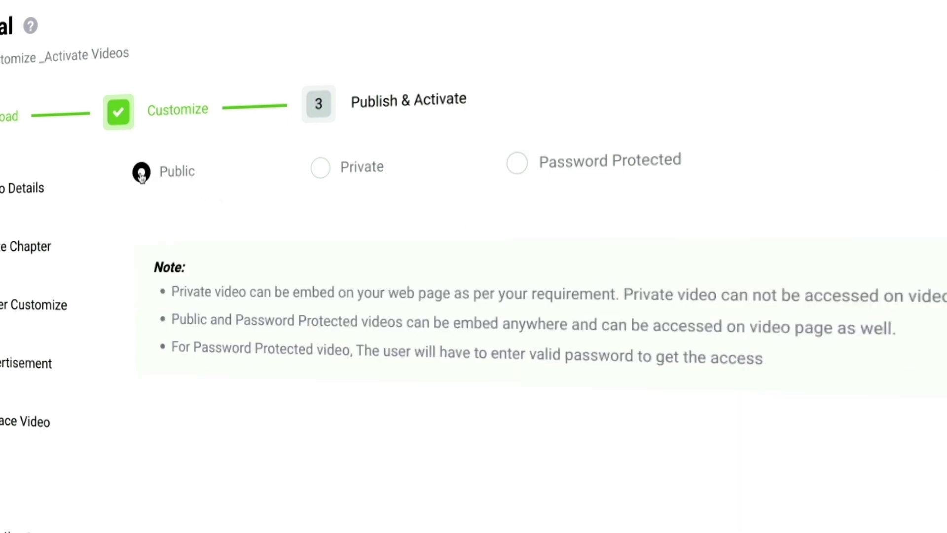
pyautogui.click(789, 493)
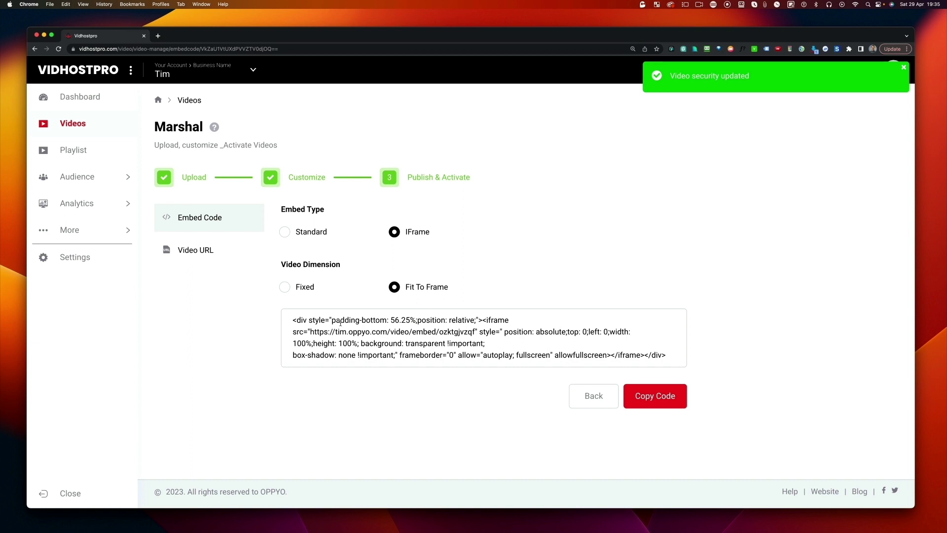
# - Change the video URL slug to 'marshal', save it, and load the new address
pyautogui.moveTo(292, 320); pyautogui.dragTo(661, 362)
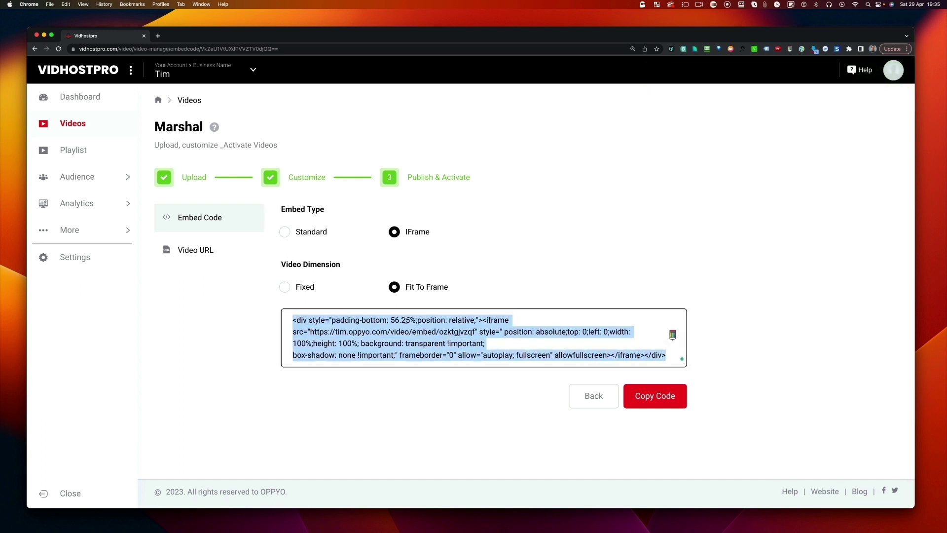
pyautogui.click(191, 254)
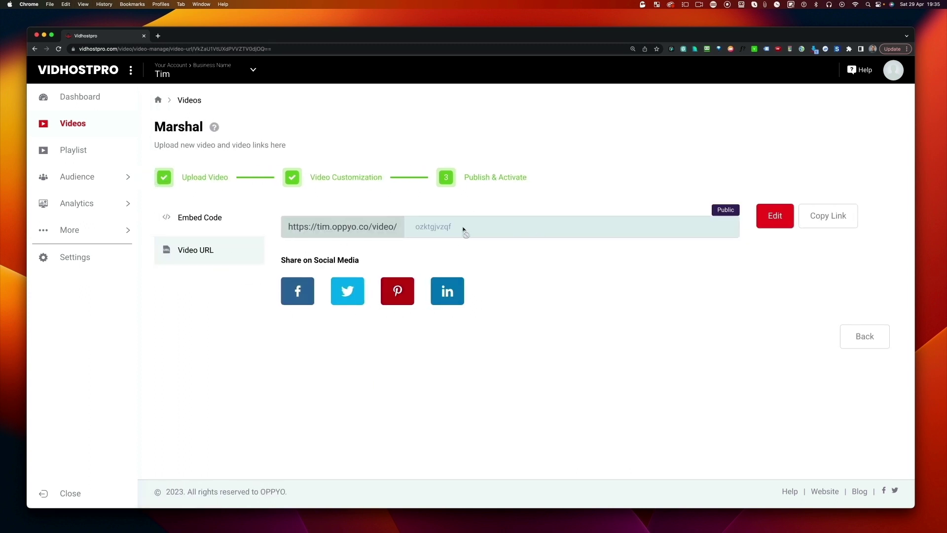
pyautogui.click(757, 223)
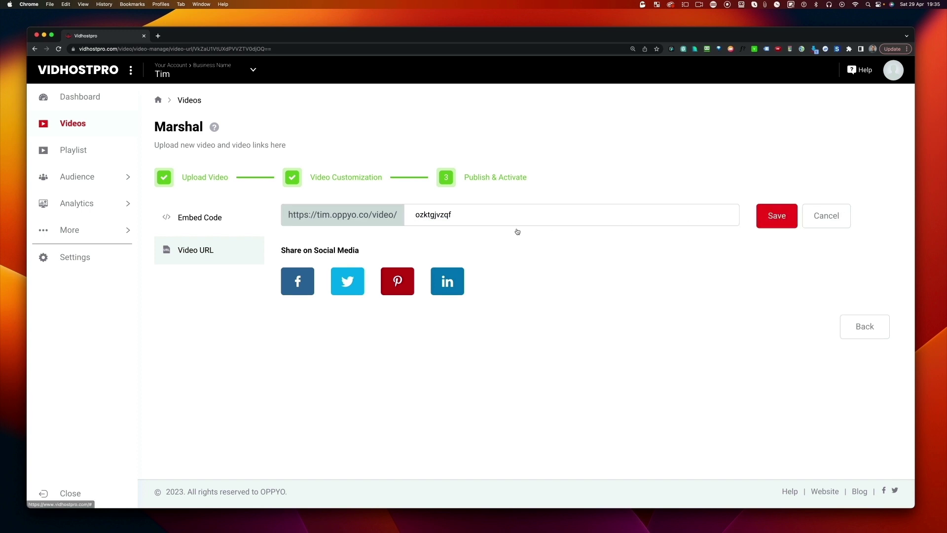
pyautogui.moveTo(452, 216); pyautogui.dragTo(424, 216)
pyautogui.write('marshal')
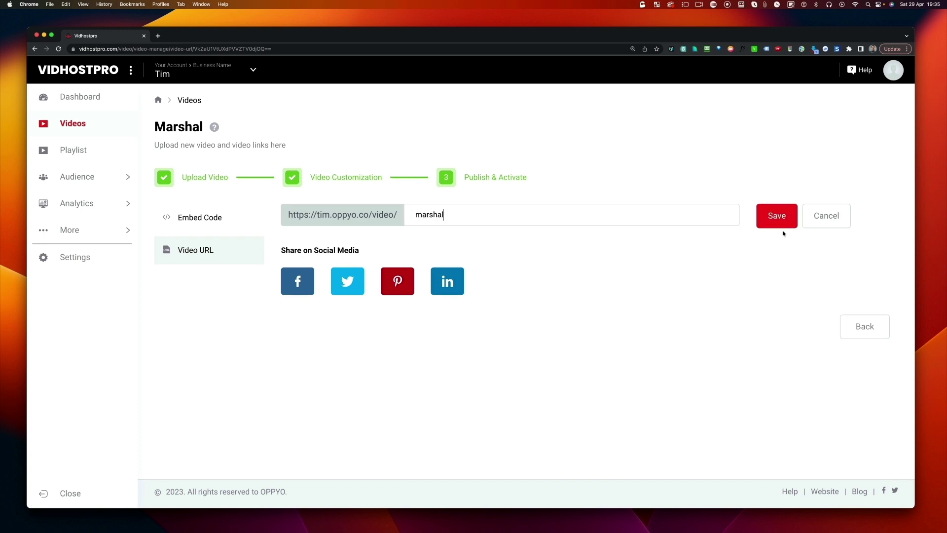
pyautogui.click(779, 221)
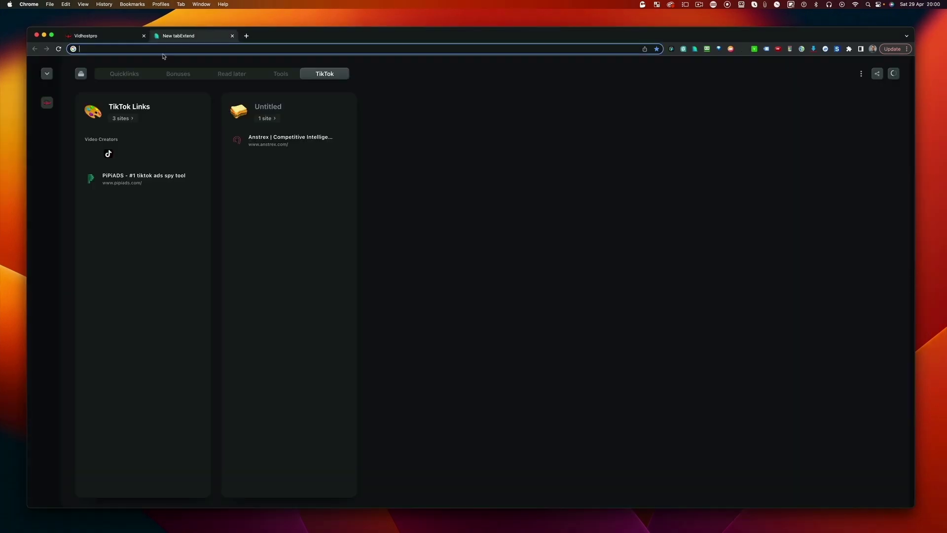
pyautogui.write('https://tim.oppyo.co/video/marshal')
pyautogui.press('Return')
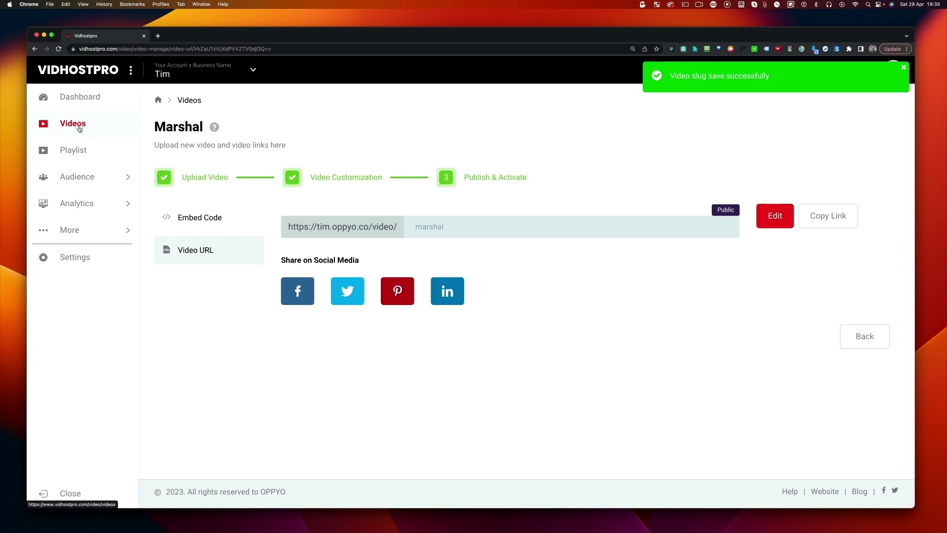
# - Return to the Videos list, preview and close Marshal's details, and show its options menu
pyautogui.click(78, 127)
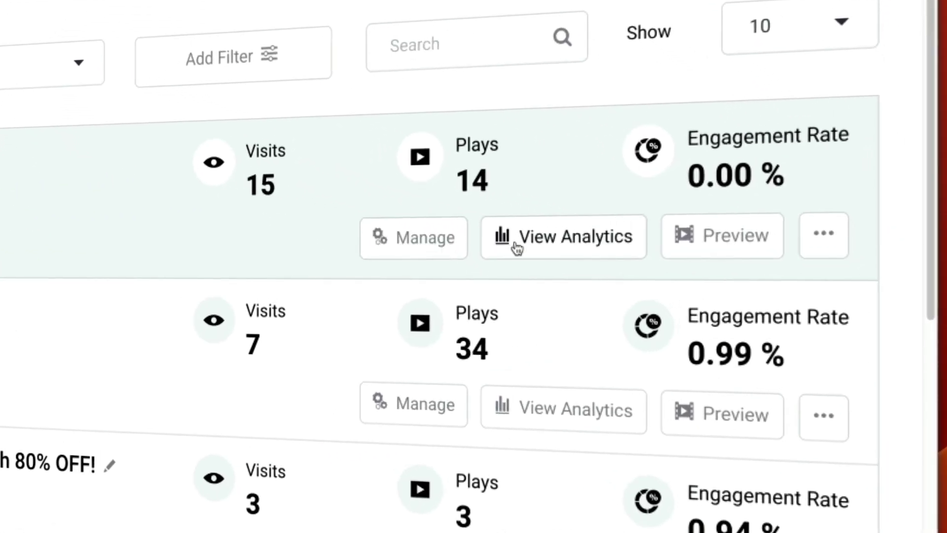
pyautogui.click(677, 246)
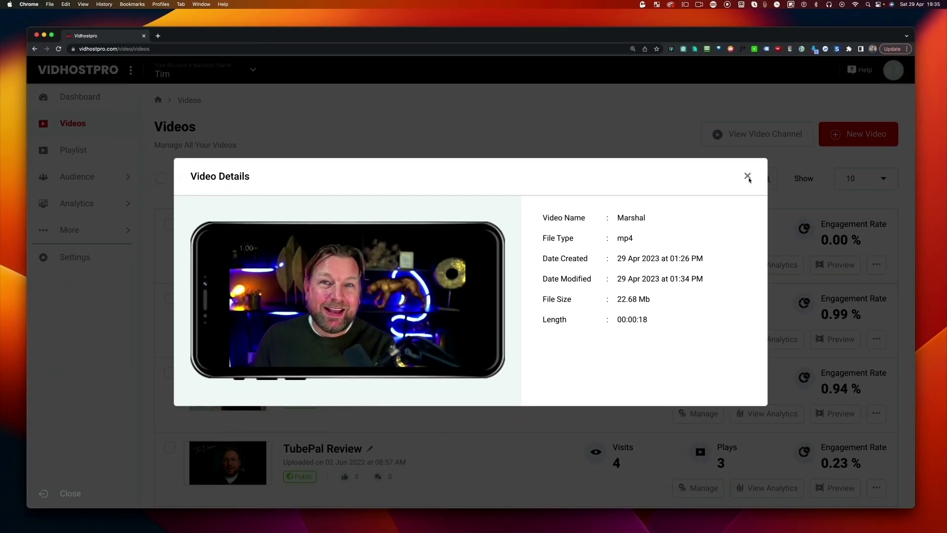
pyautogui.click(749, 178)
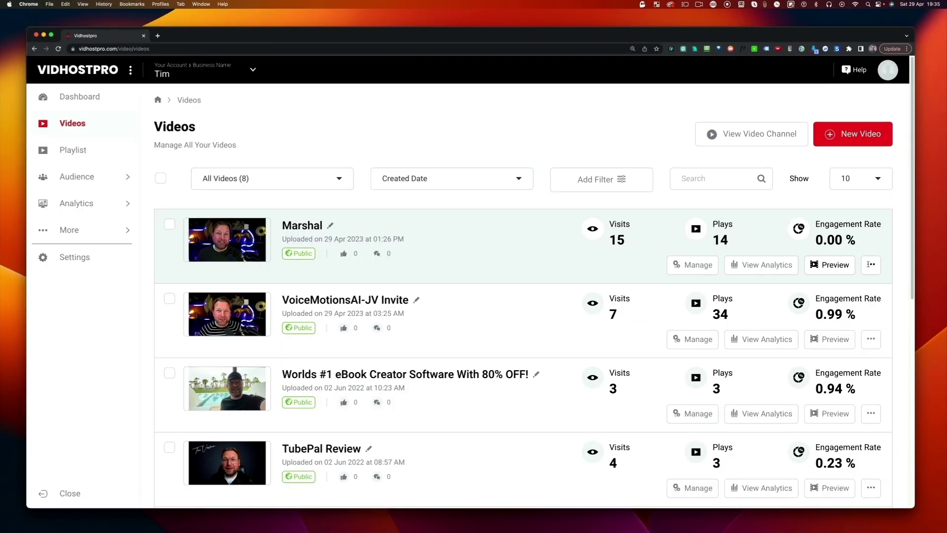
pyautogui.click(877, 264)
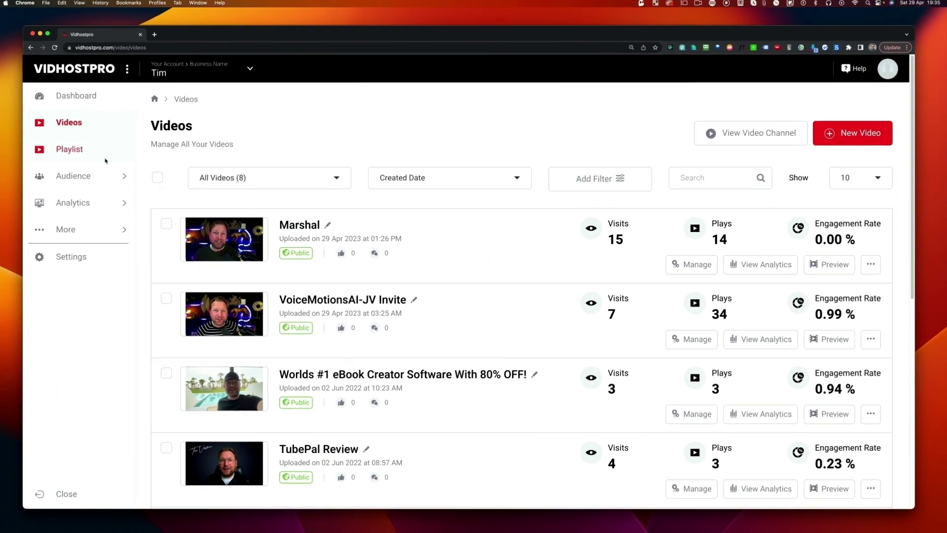
# - Start a new playlist named 'Review videos' on the playlists page
pyautogui.click(65, 152)
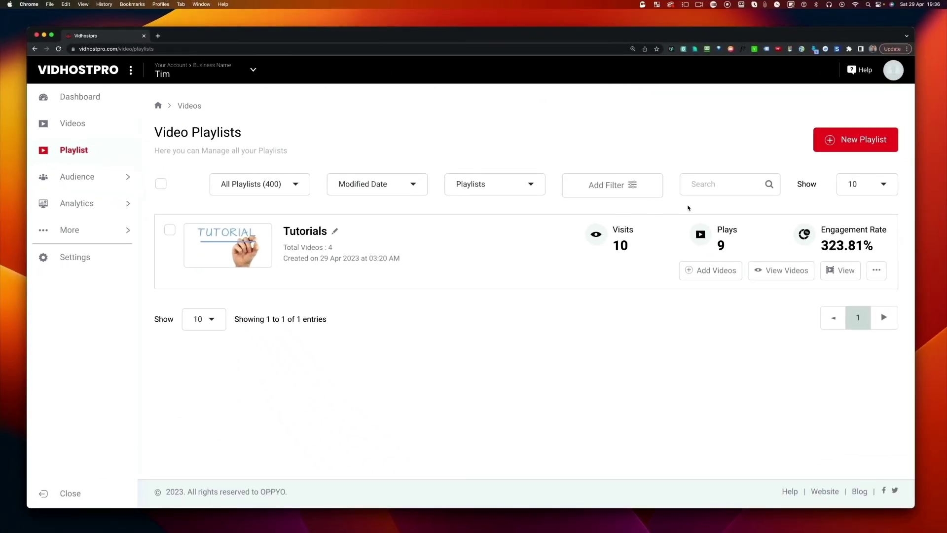
pyautogui.click(828, 144)
pyautogui.write('Review ')
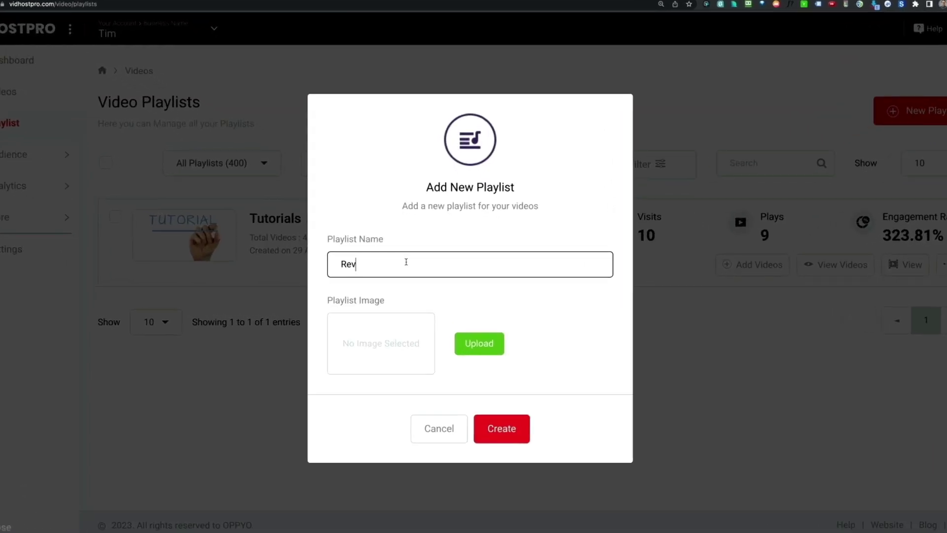
pyautogui.write('videos')
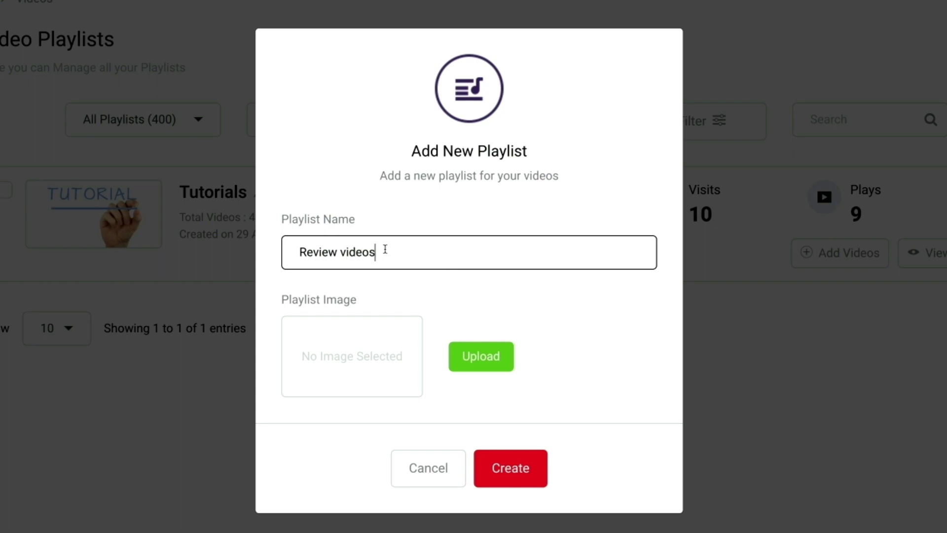
# - Upload Reviews.jpg as the playlist thumbnail and create the playlist
pyautogui.click(464, 355)
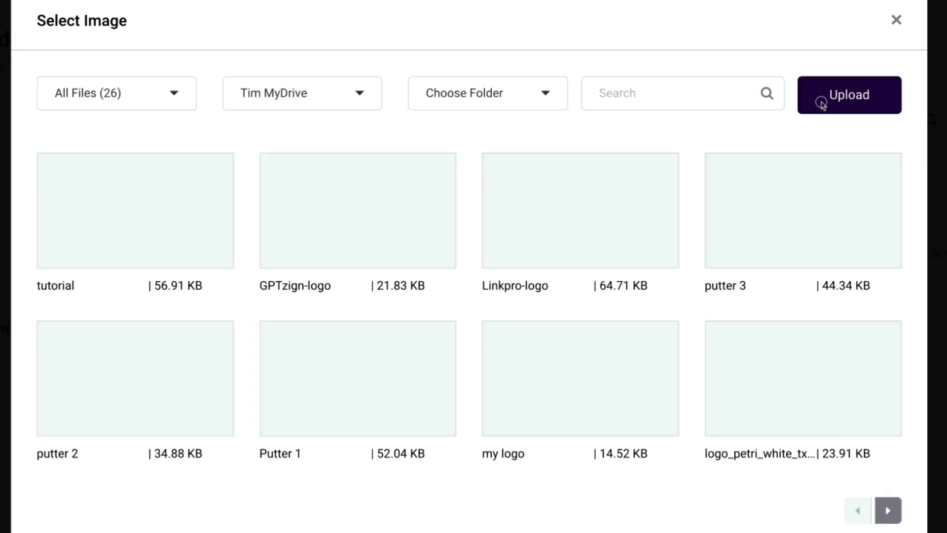
pyautogui.click(821, 99)
pyautogui.click(382, 182)
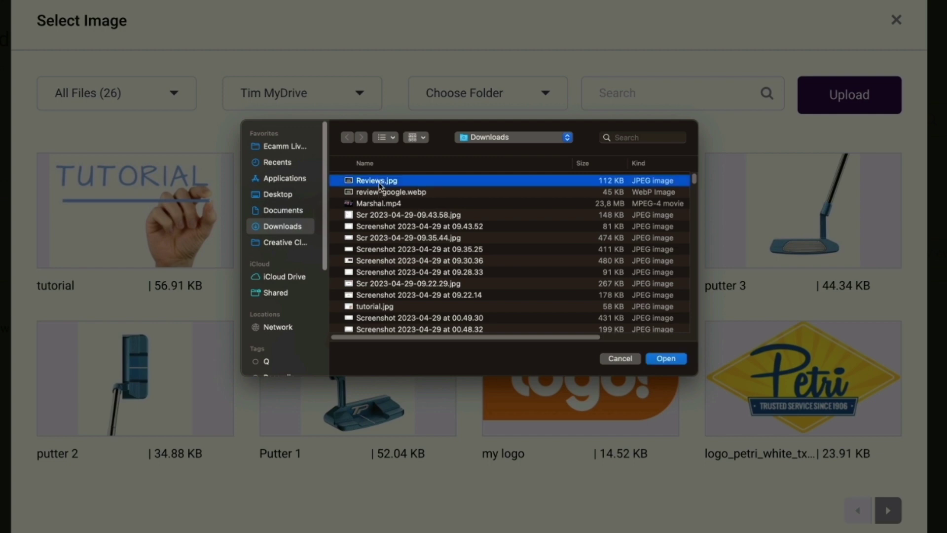
pyautogui.click(675, 364)
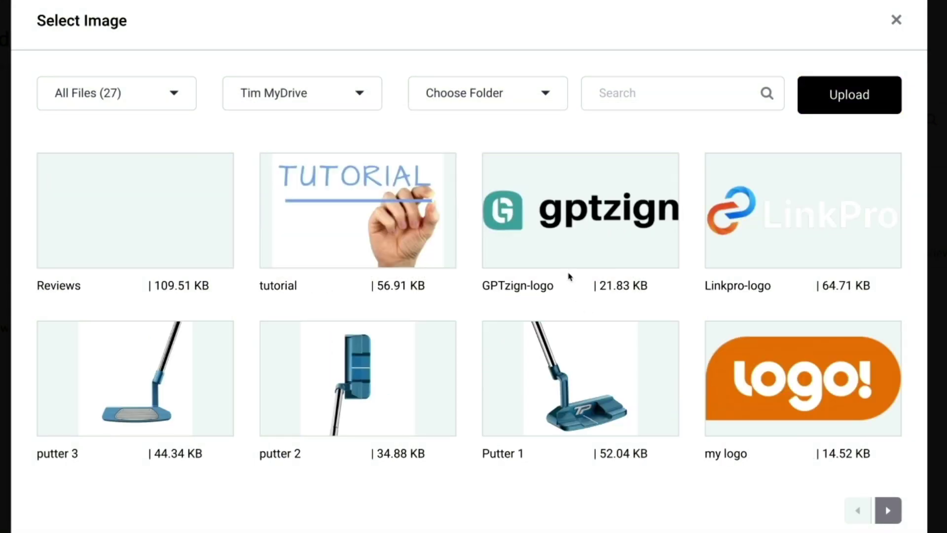
pyautogui.click(116, 219)
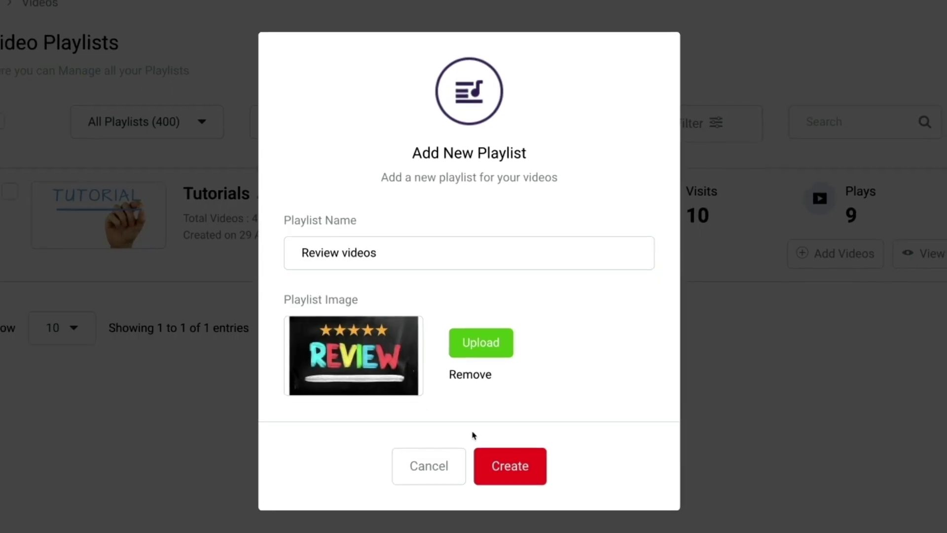
pyautogui.click(509, 469)
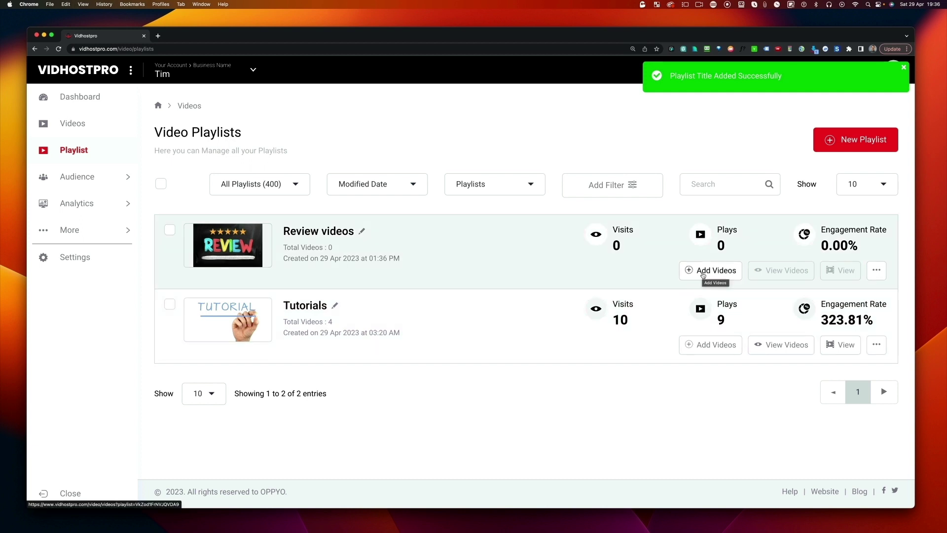
# - Add Marshal and the next three videos through TubePal Review to Review videos
pyautogui.click(702, 272)
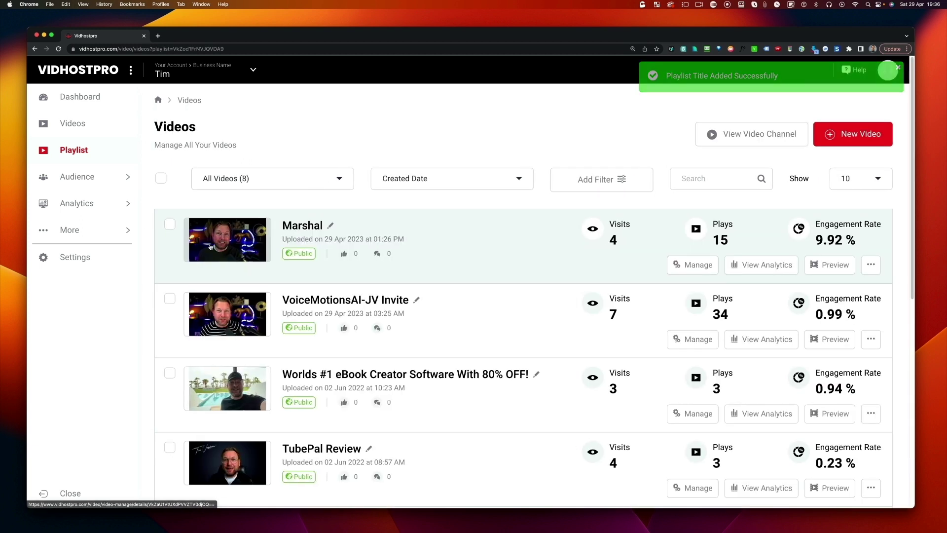
pyautogui.click(169, 224)
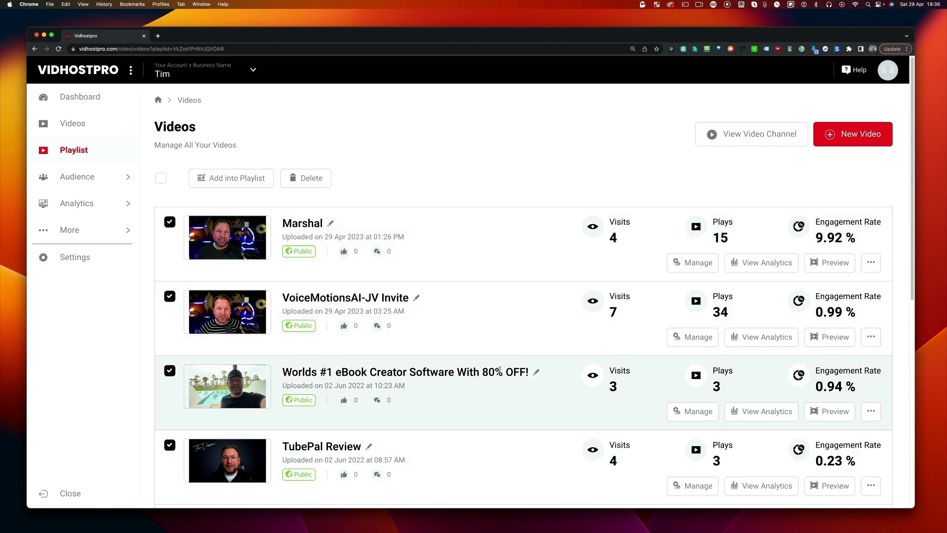
pyautogui.scroll(-1, 504, 363)
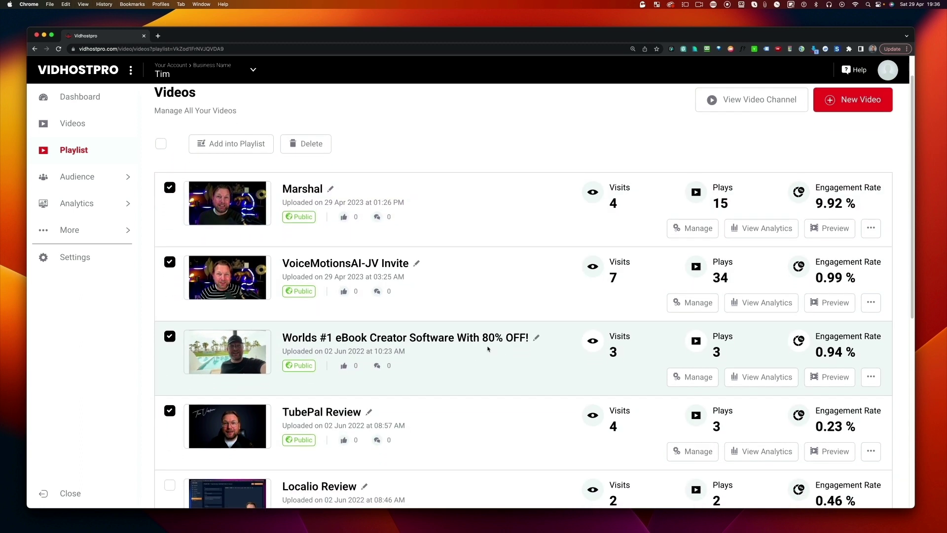
pyautogui.click(241, 146)
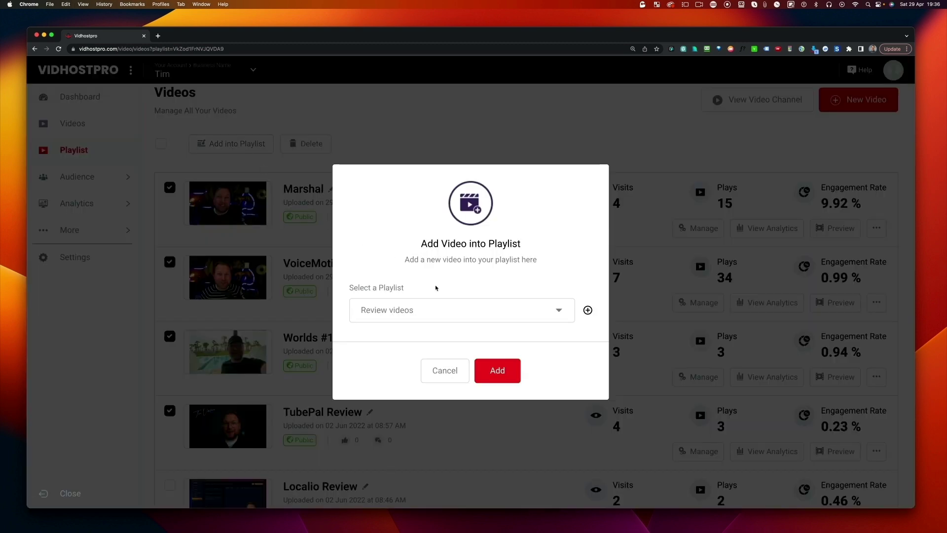
pyautogui.click(473, 312)
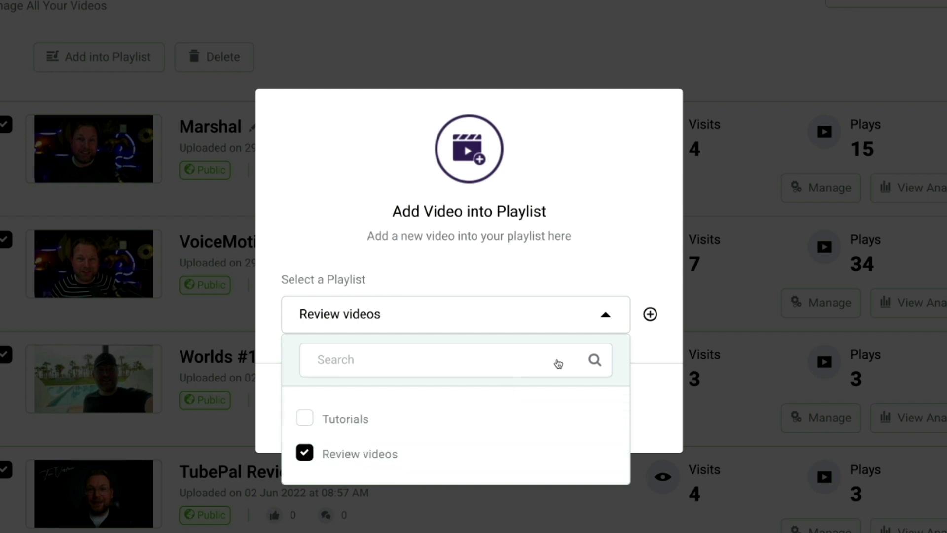
pyautogui.click(605, 315)
pyautogui.click(511, 407)
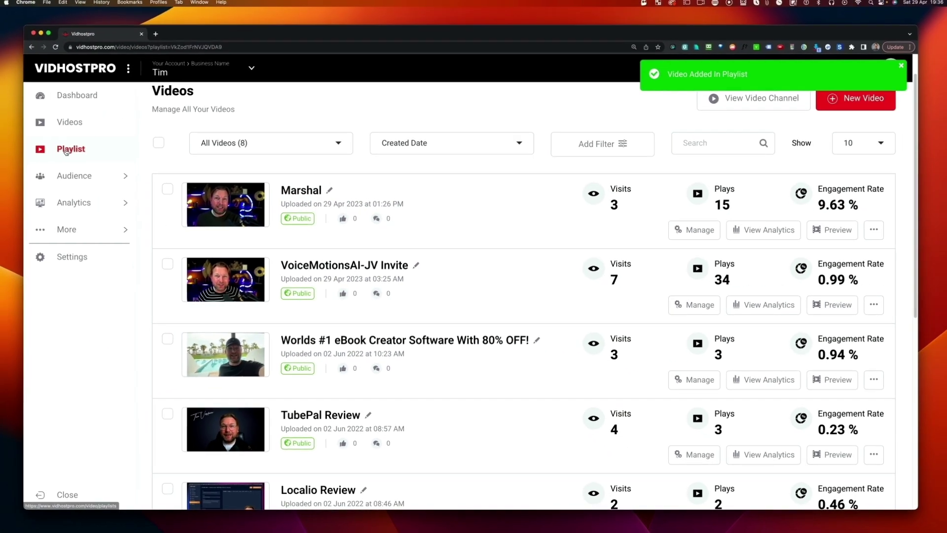
# - Check that the Review videos playlist now contains four videos
pyautogui.click(27, 133)
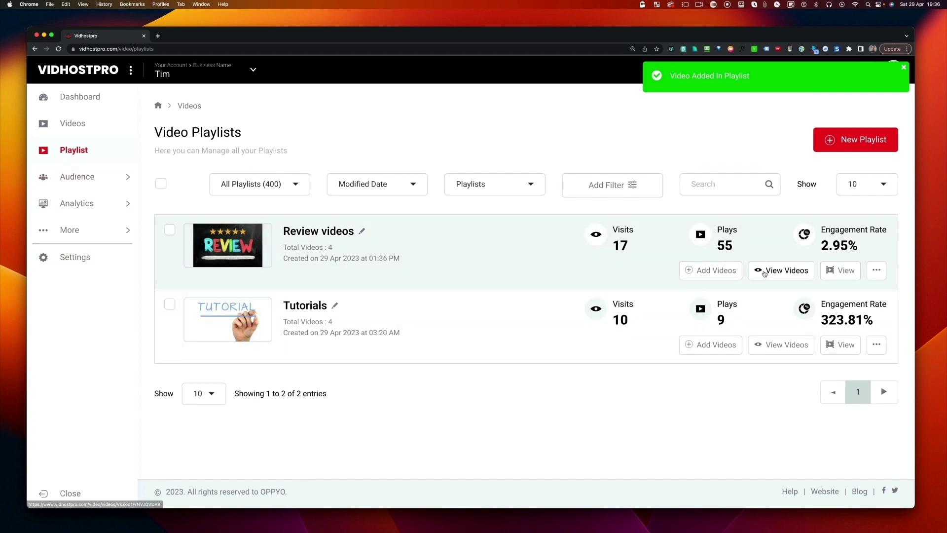
pyautogui.click(763, 271)
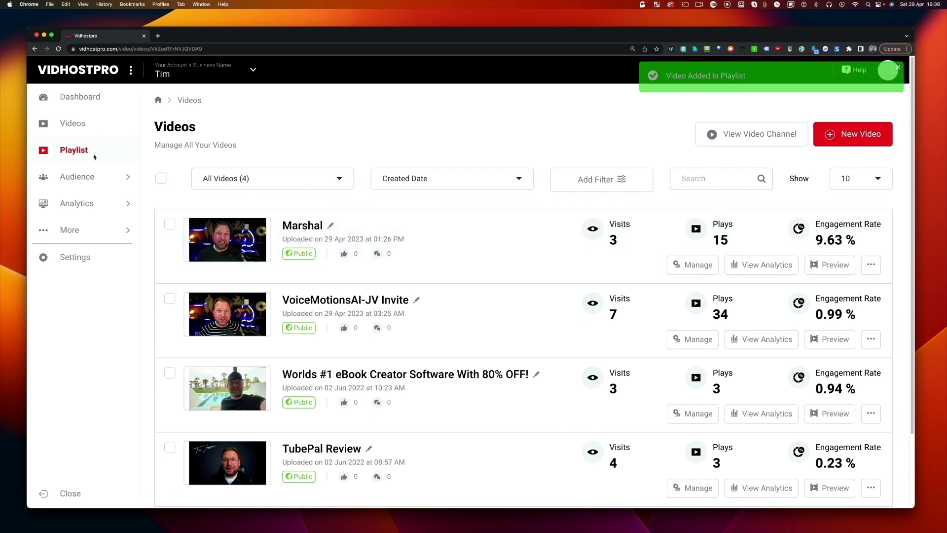
pyautogui.click(73, 152)
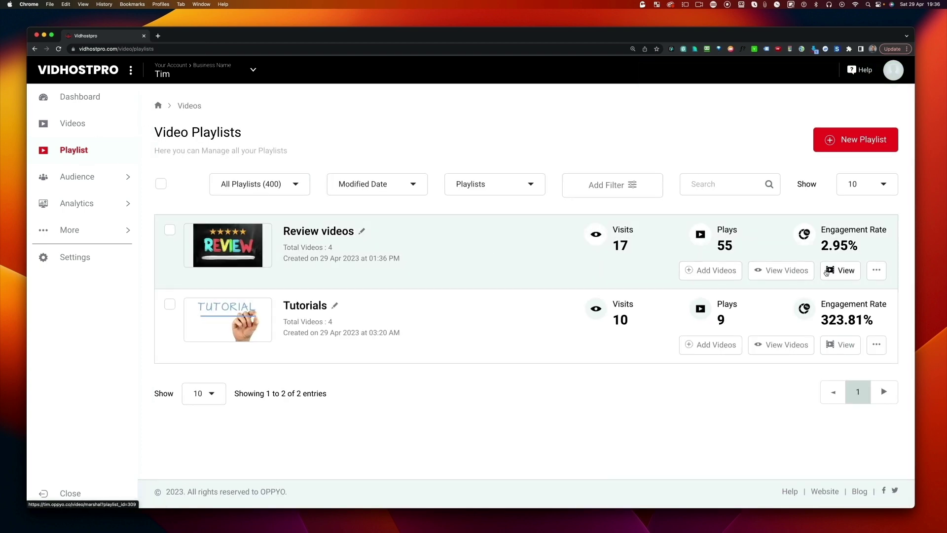
# - Preview the Review videos public playlist page and play the Marshal video
pyautogui.click(875, 270)
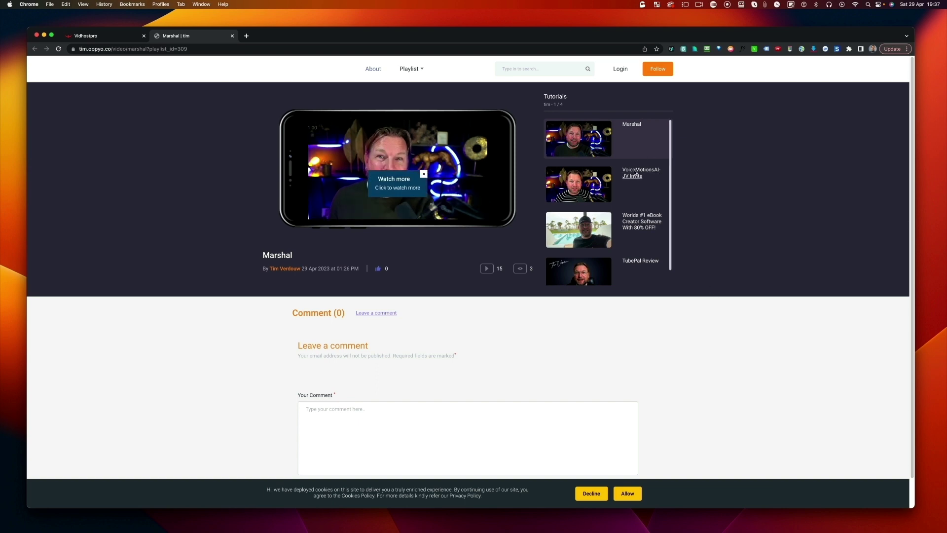
pyautogui.scroll(-3, 641, 192)
pyautogui.scroll(2, 625, 178)
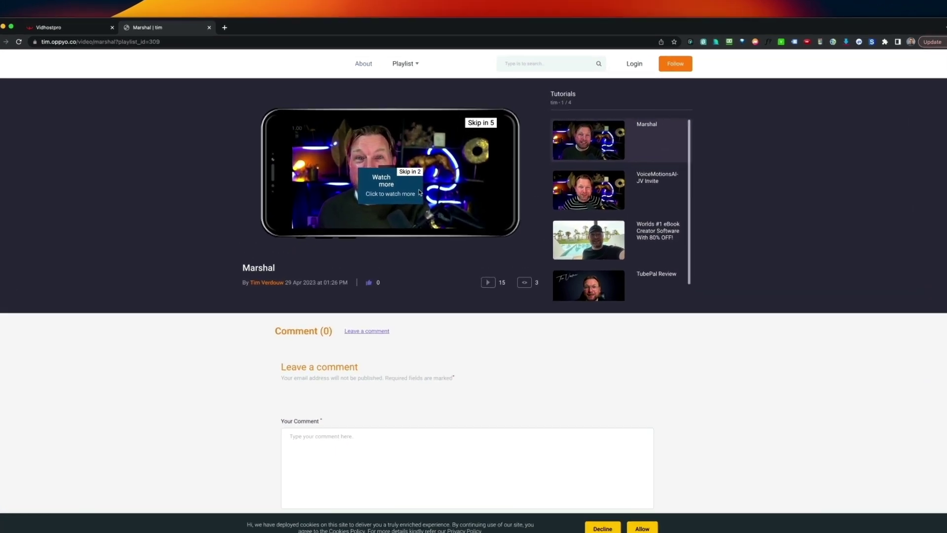
pyautogui.click(409, 184)
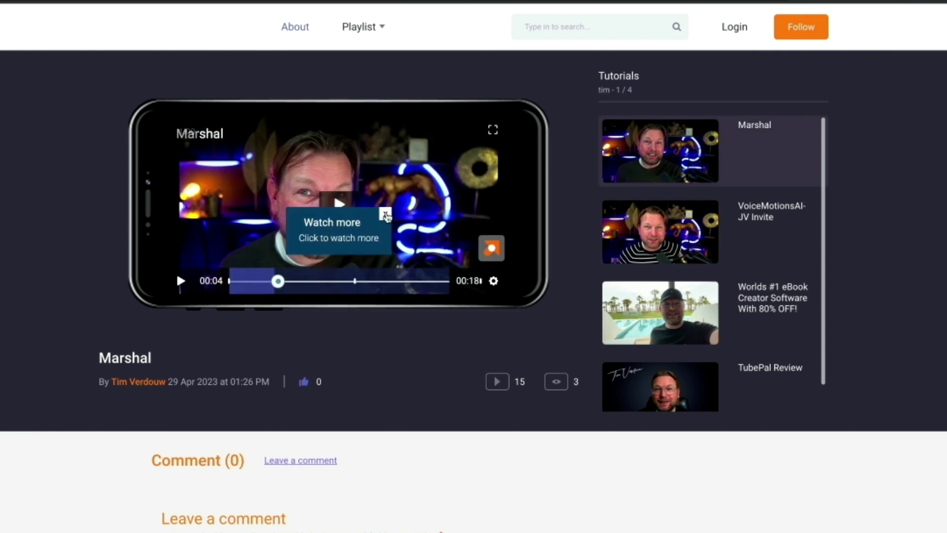
pyautogui.click(386, 214)
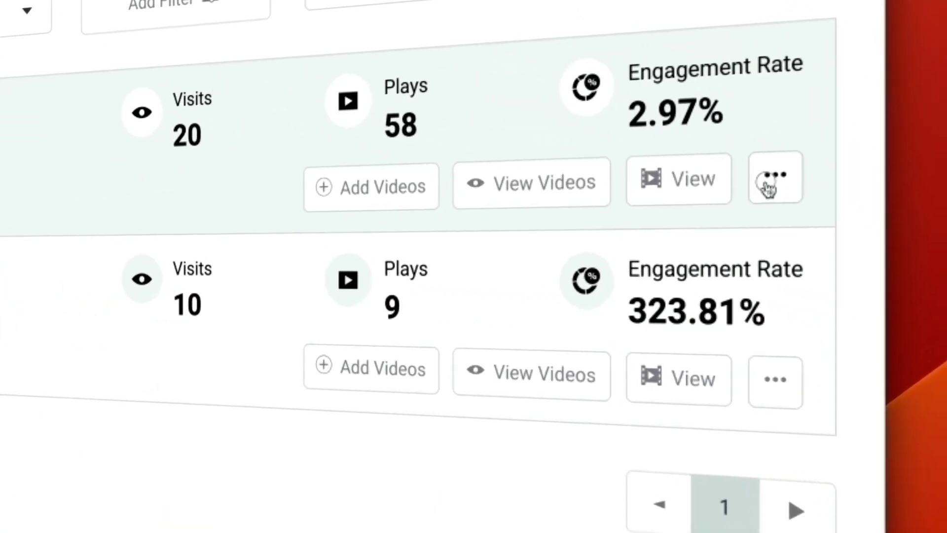
# - Generate the Review videos embed code in Light mode with Horizontal orientation and select it
pyautogui.click(876, 271)
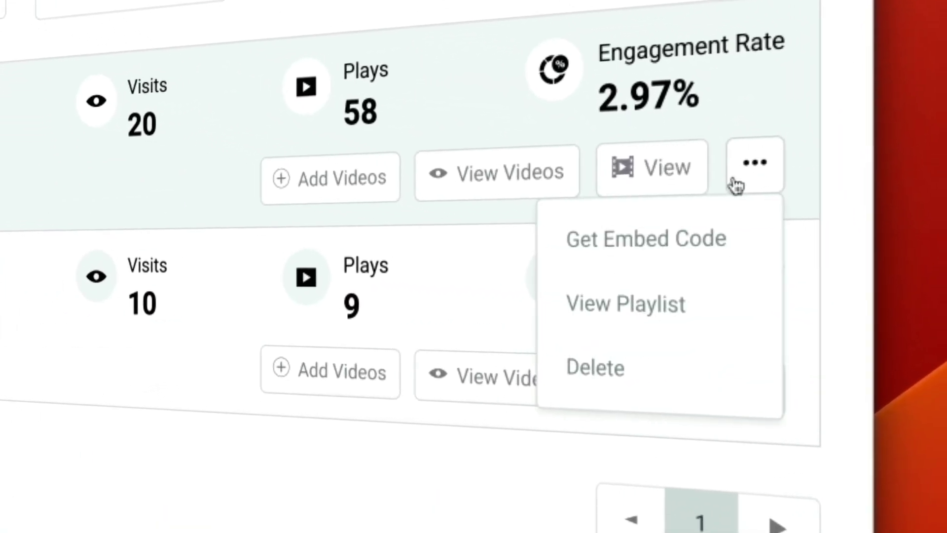
pyautogui.click(681, 241)
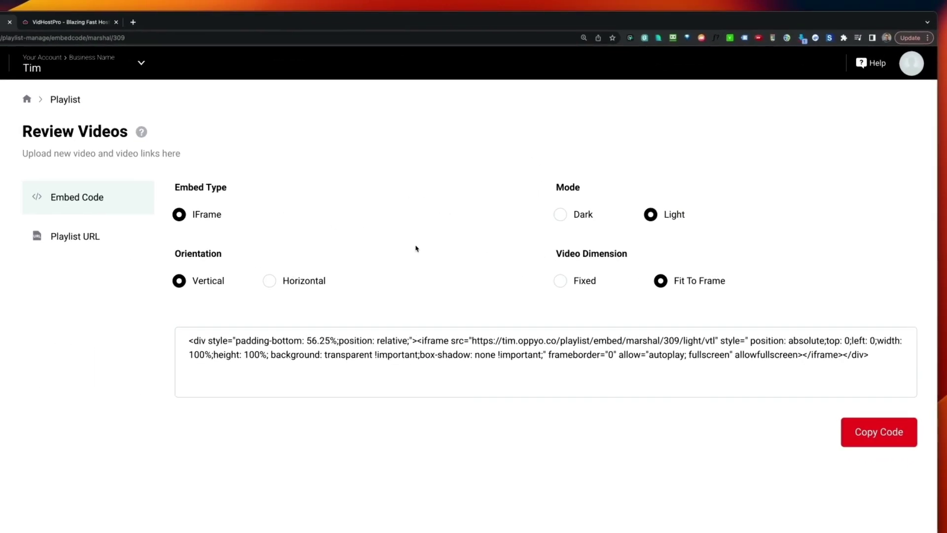
pyautogui.click(562, 215)
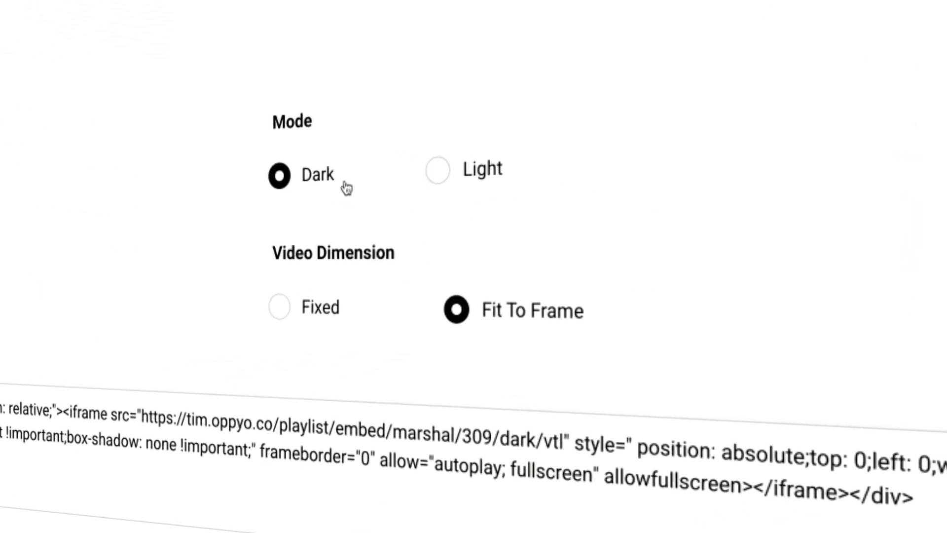
pyautogui.click(436, 179)
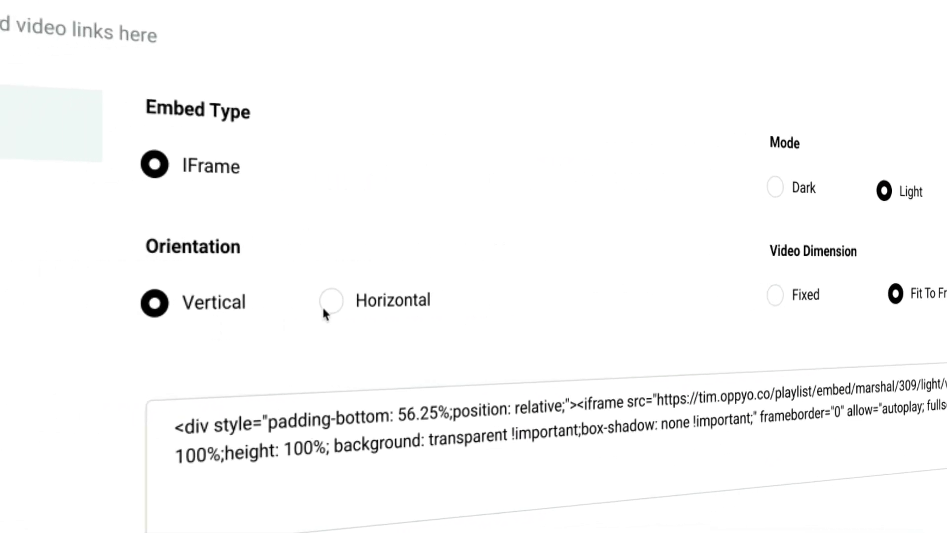
pyautogui.click(330, 309)
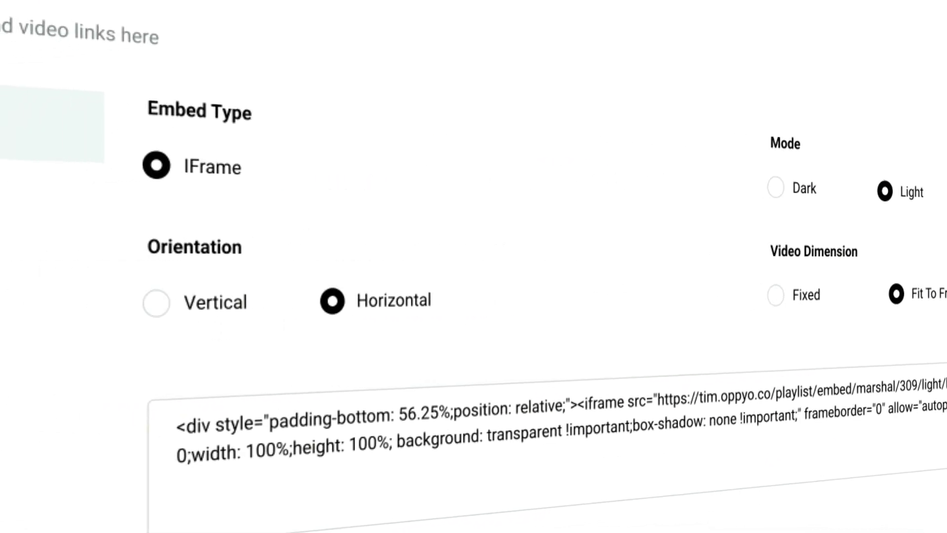
pyautogui.moveTo(354, 430); pyautogui.dragTo(341, 383)
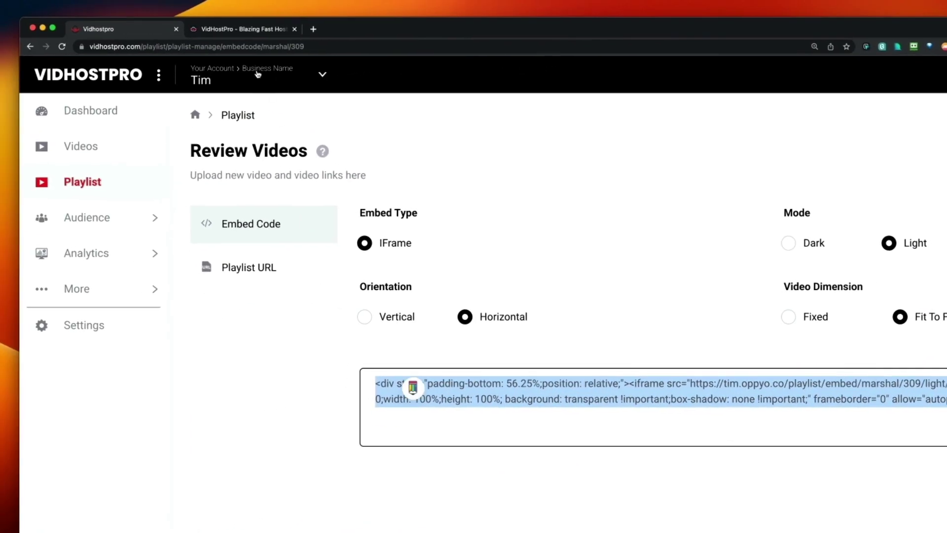
pyautogui.click(236, 28)
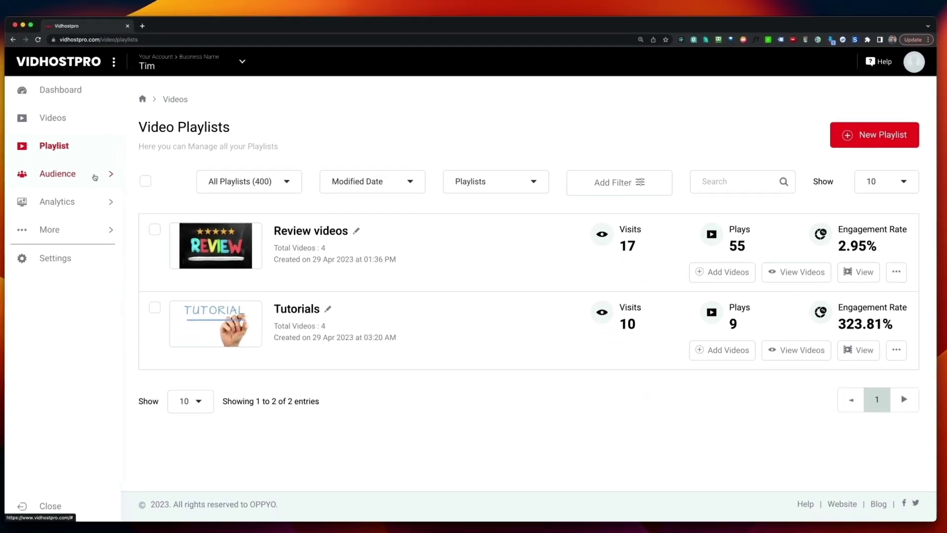
# - Open Contacts, then the Audience Communication comments page showing 0 comments
pyautogui.click(68, 177)
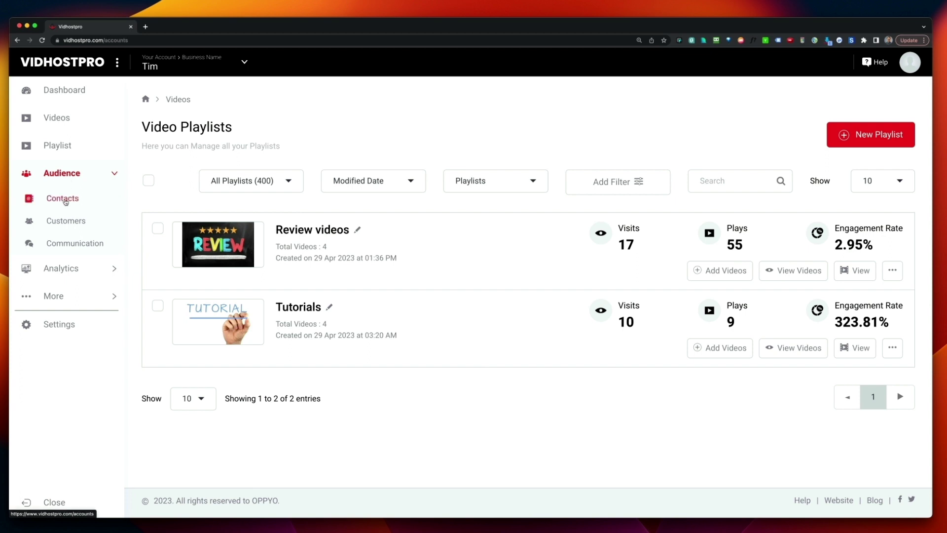
pyautogui.click(62, 198)
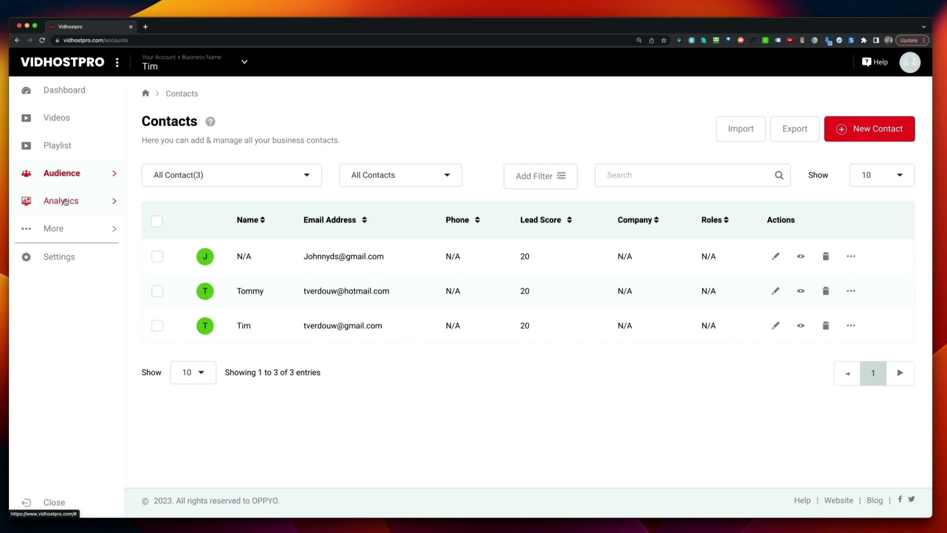
pyautogui.click(114, 175)
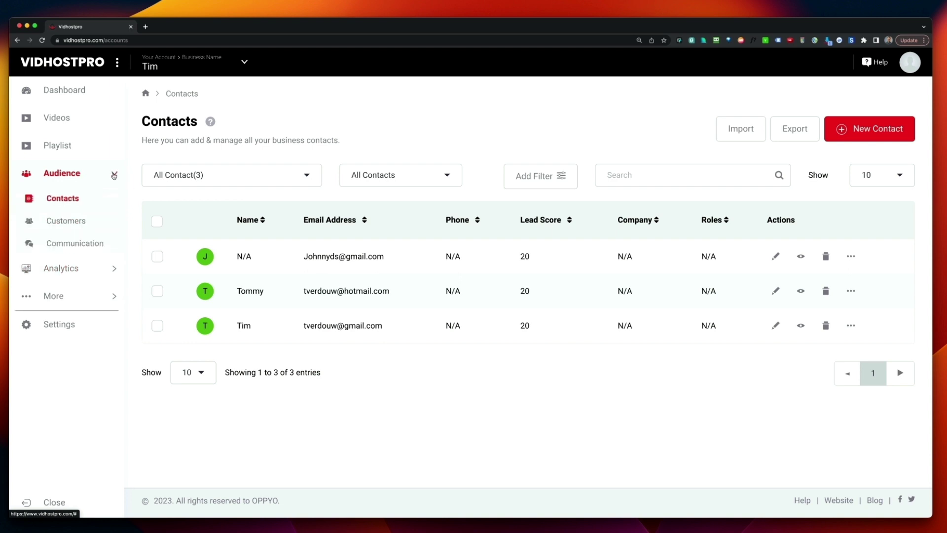
pyautogui.click(82, 245)
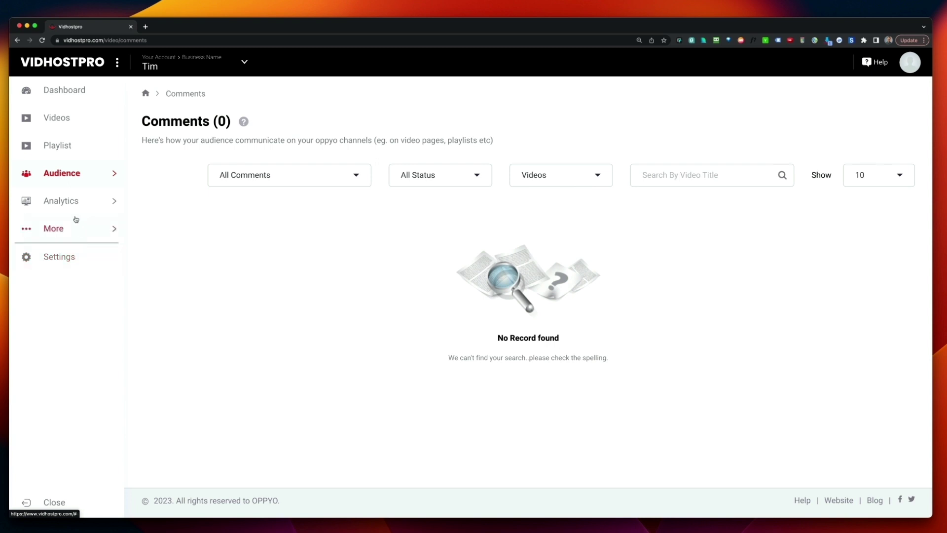
# - Open Analytics > Audience to see 7 total visits and the Audience Traffic chart
pyautogui.click(64, 205)
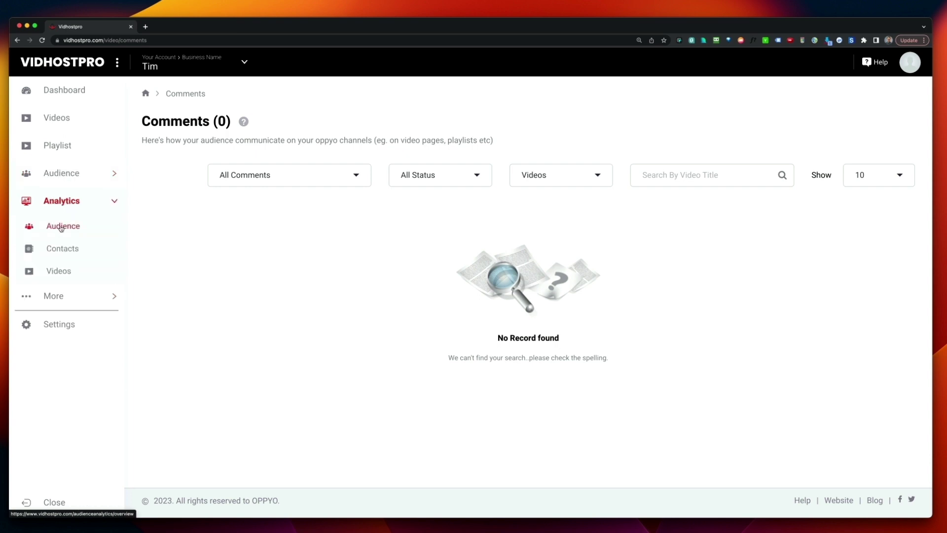
pyautogui.click(61, 227)
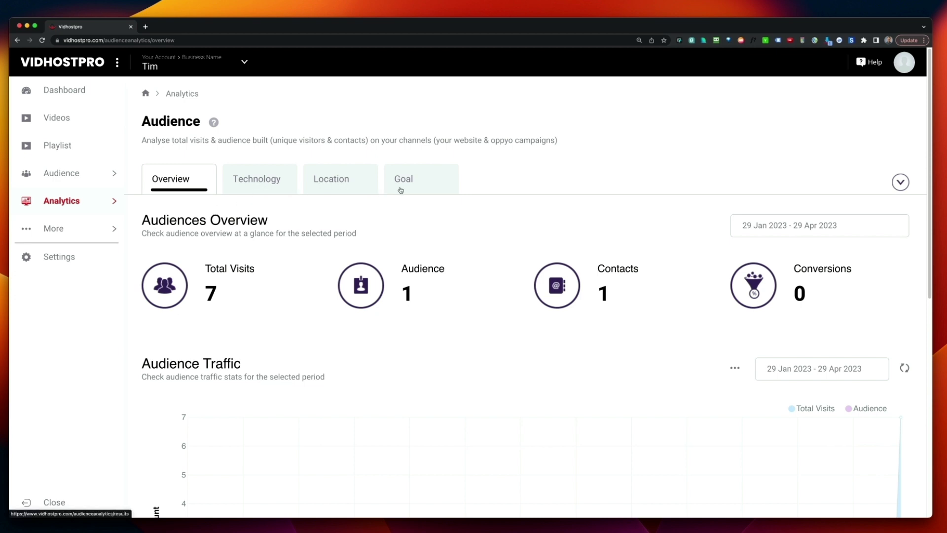
pyautogui.scroll(-5, 401, 190)
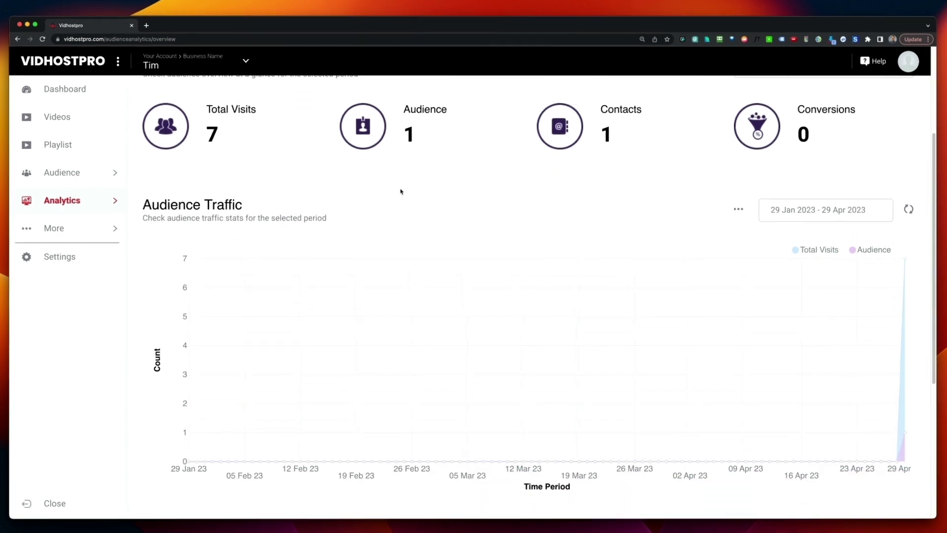
# - Open MyDrive from the More section of the sidebar
pyautogui.click(57, 230)
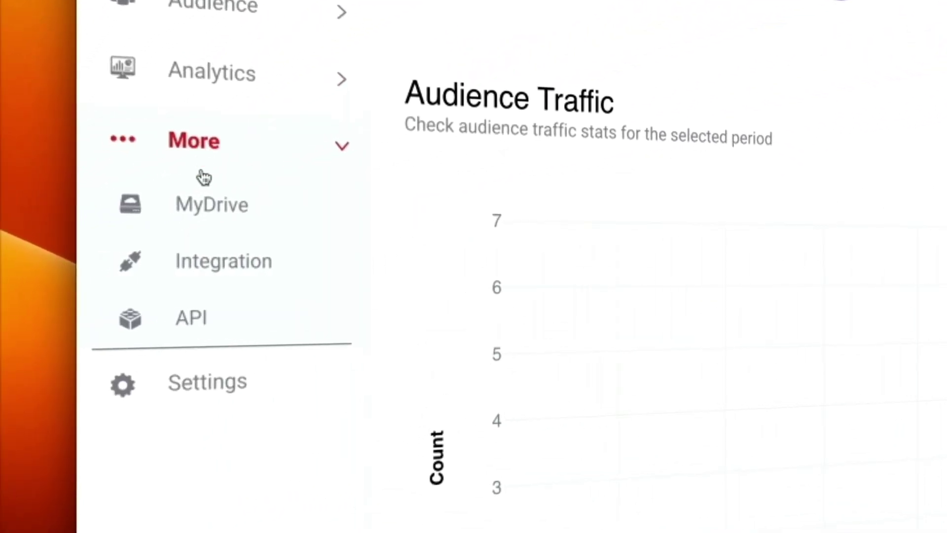
pyautogui.click(194, 207)
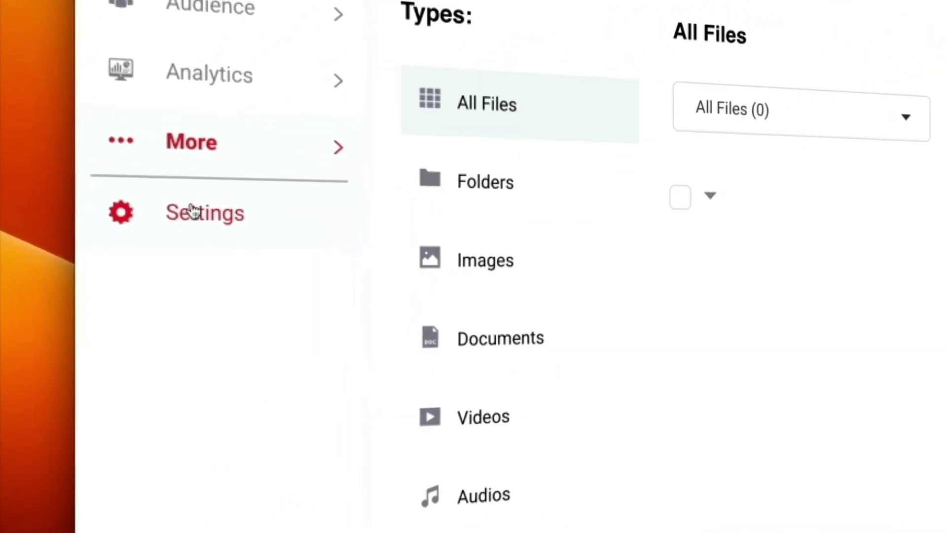